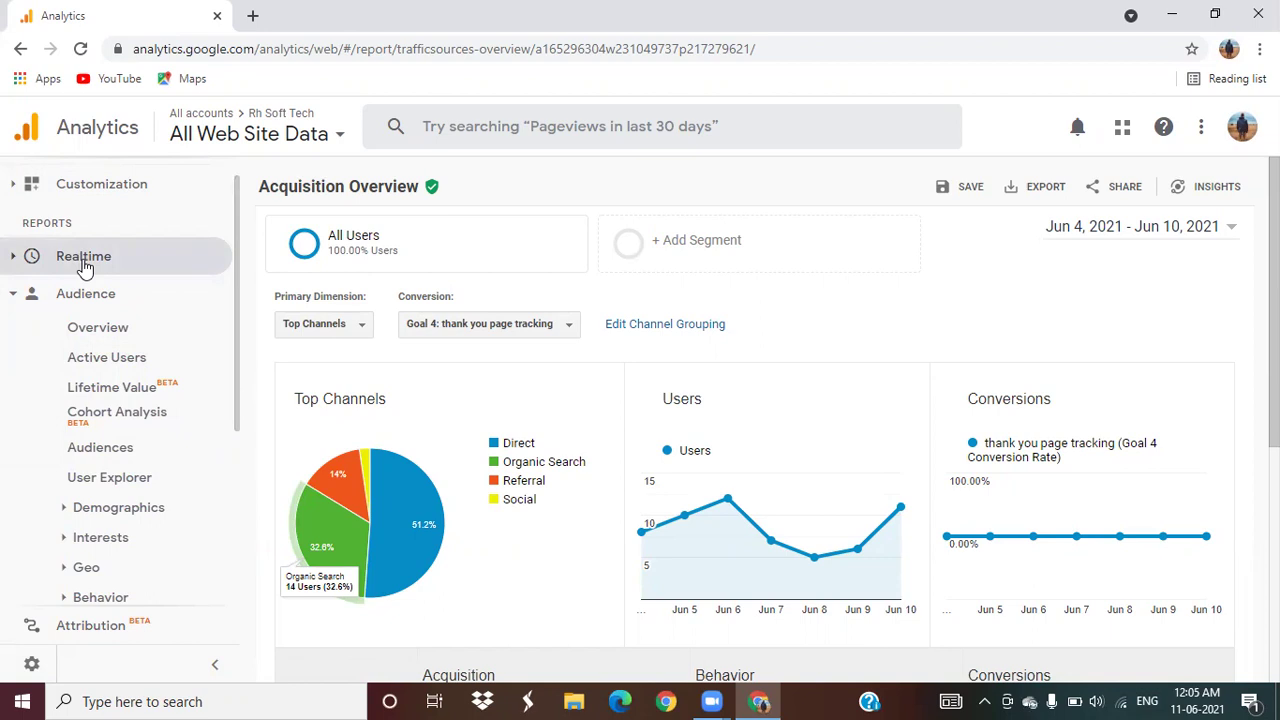
# Open the Overview report of the Realtime section.
pyautogui.click(84, 258)
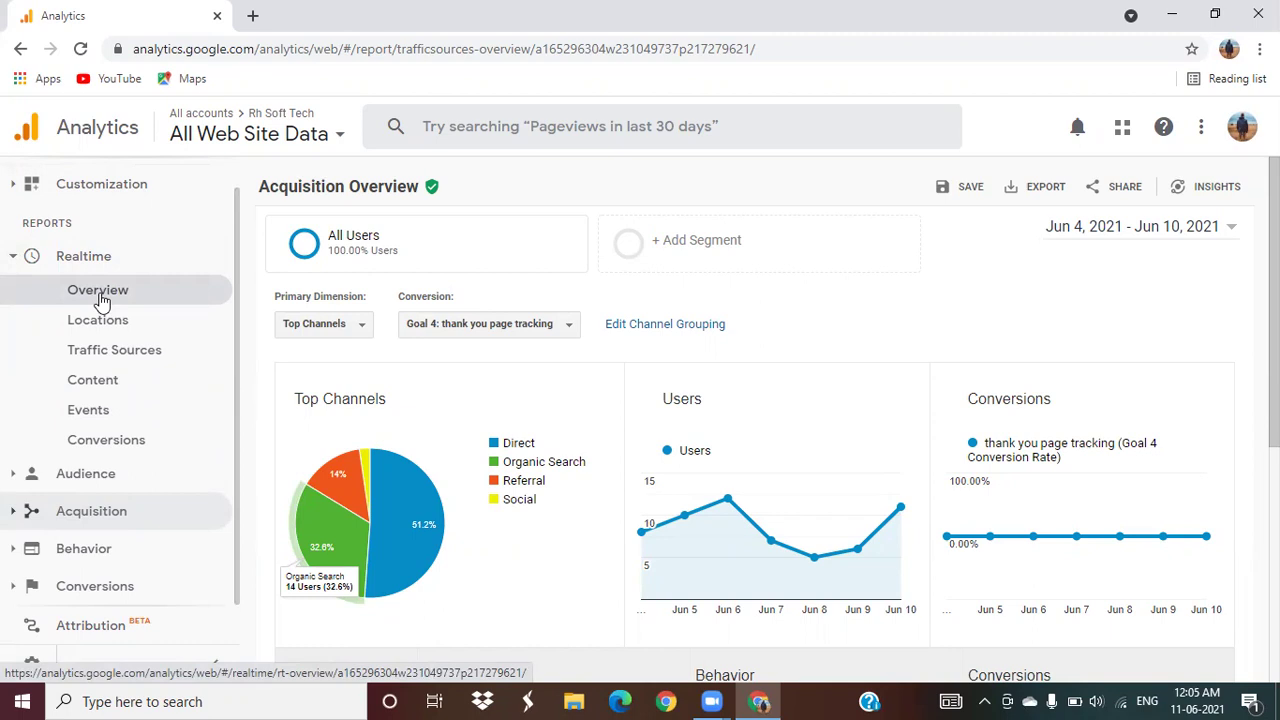
pyautogui.click(101, 300)
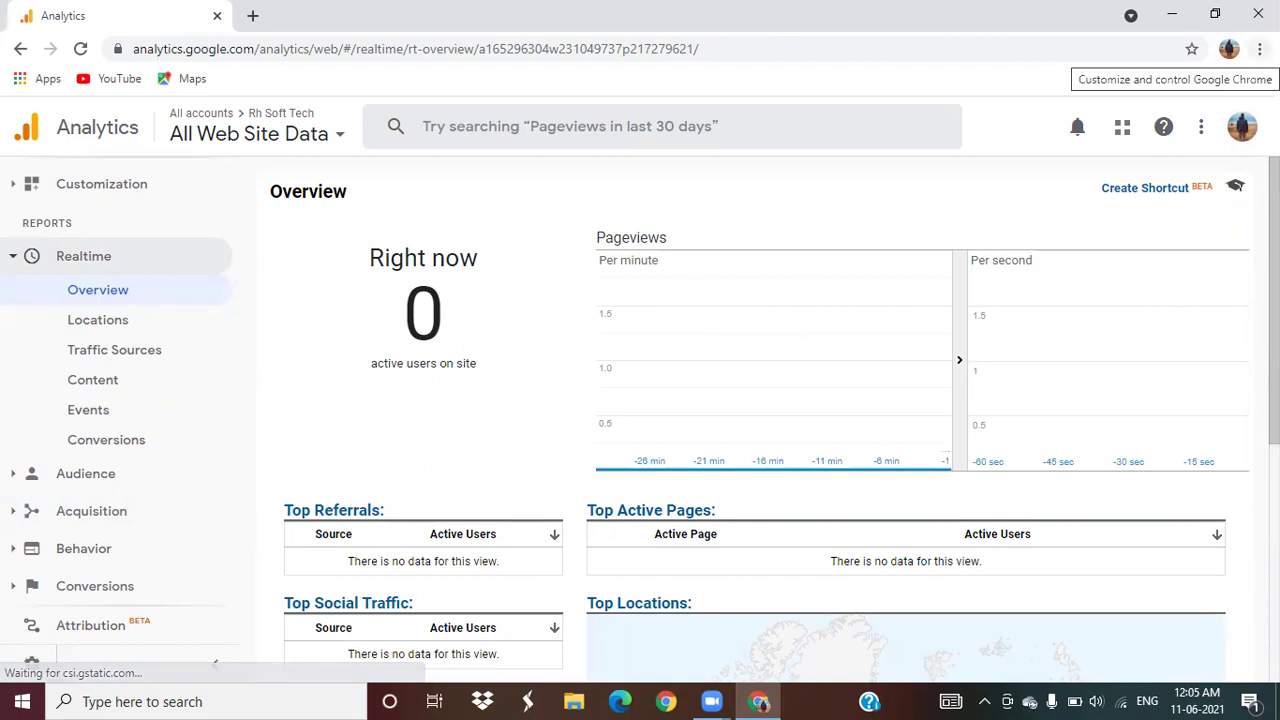
# Search Google for "rh soft tech" in a new incognito window and open the rhsofttech.com home page from the results.
pyautogui.click(1260, 48)
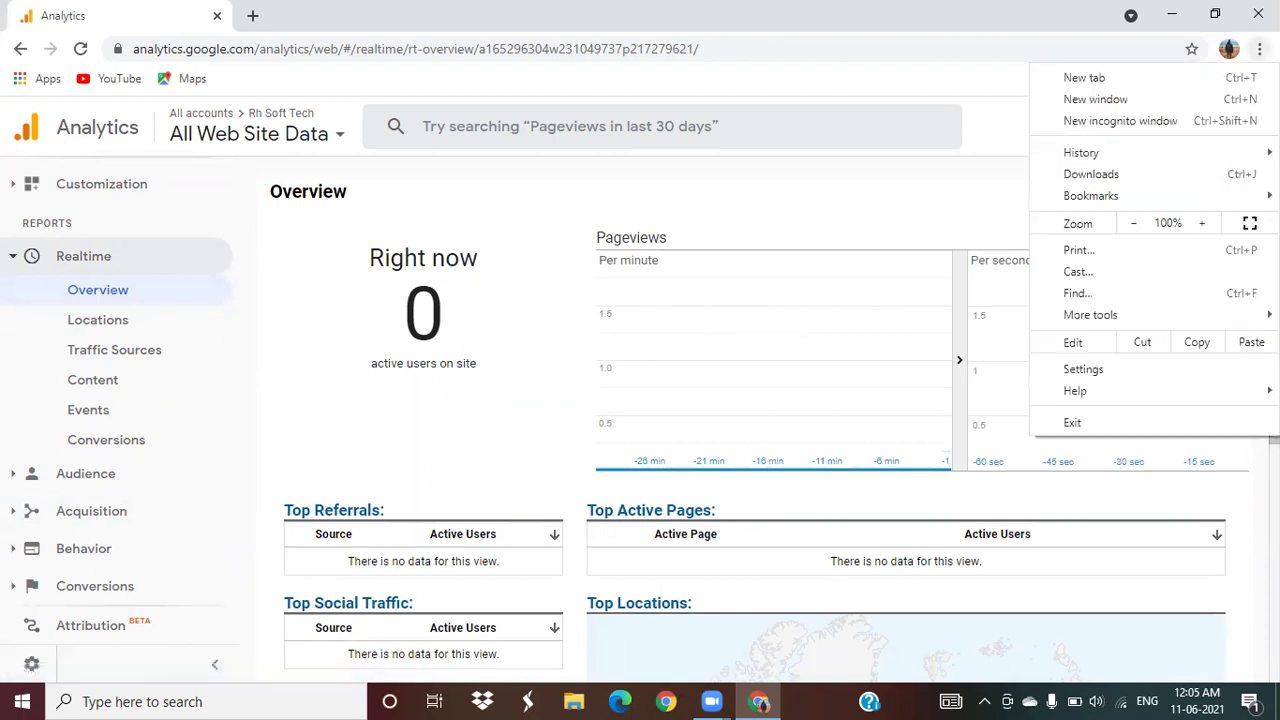
pyautogui.click(1208, 122)
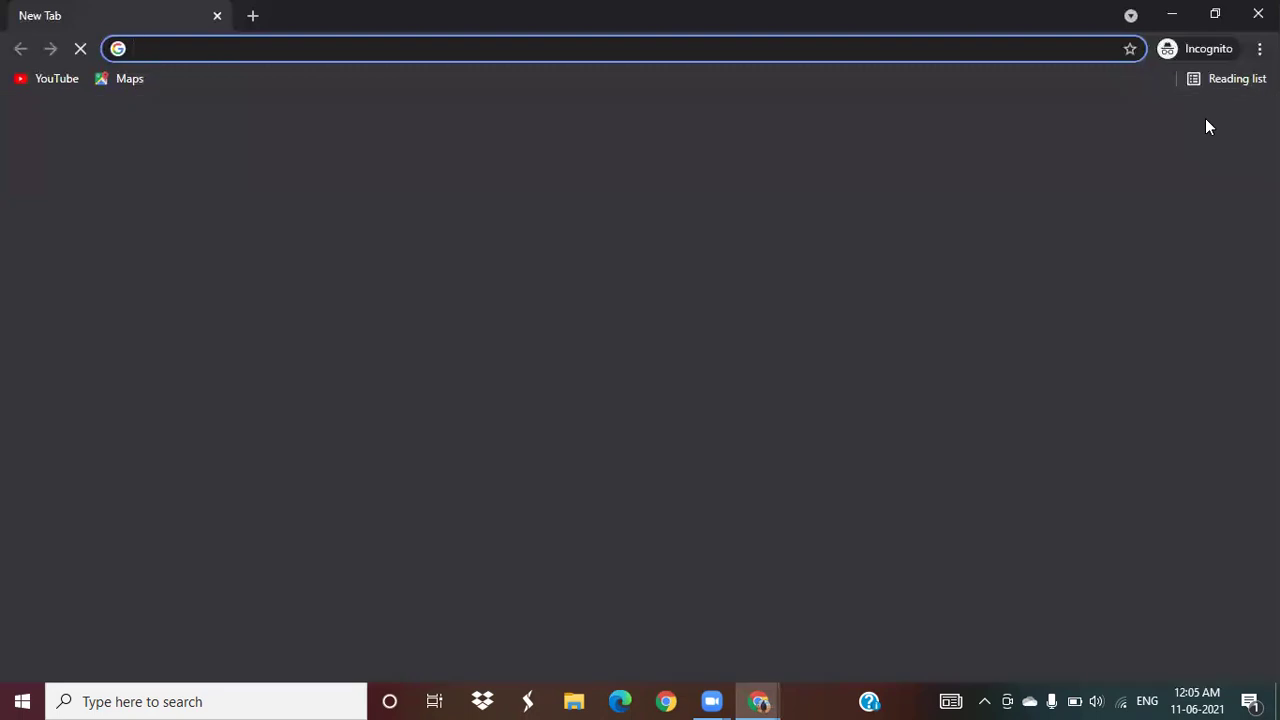
pyautogui.write('rh soft tech')
pyautogui.press('Return')
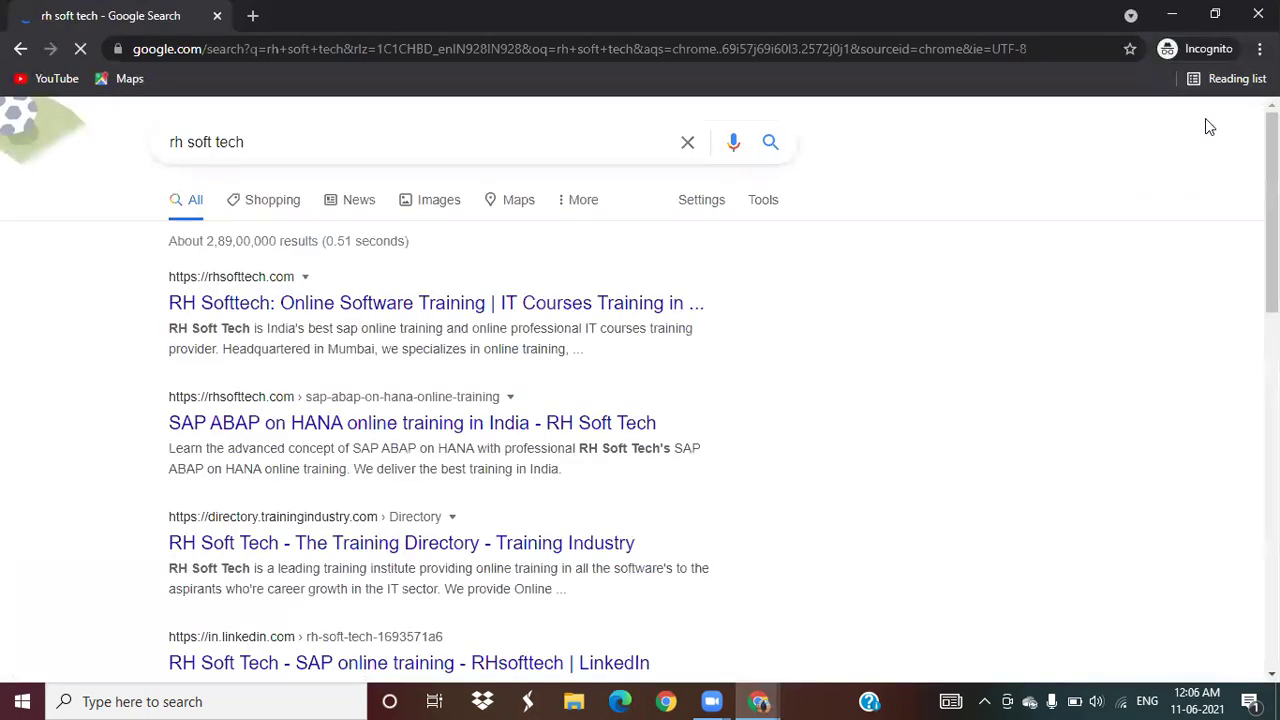
pyautogui.click(494, 304)
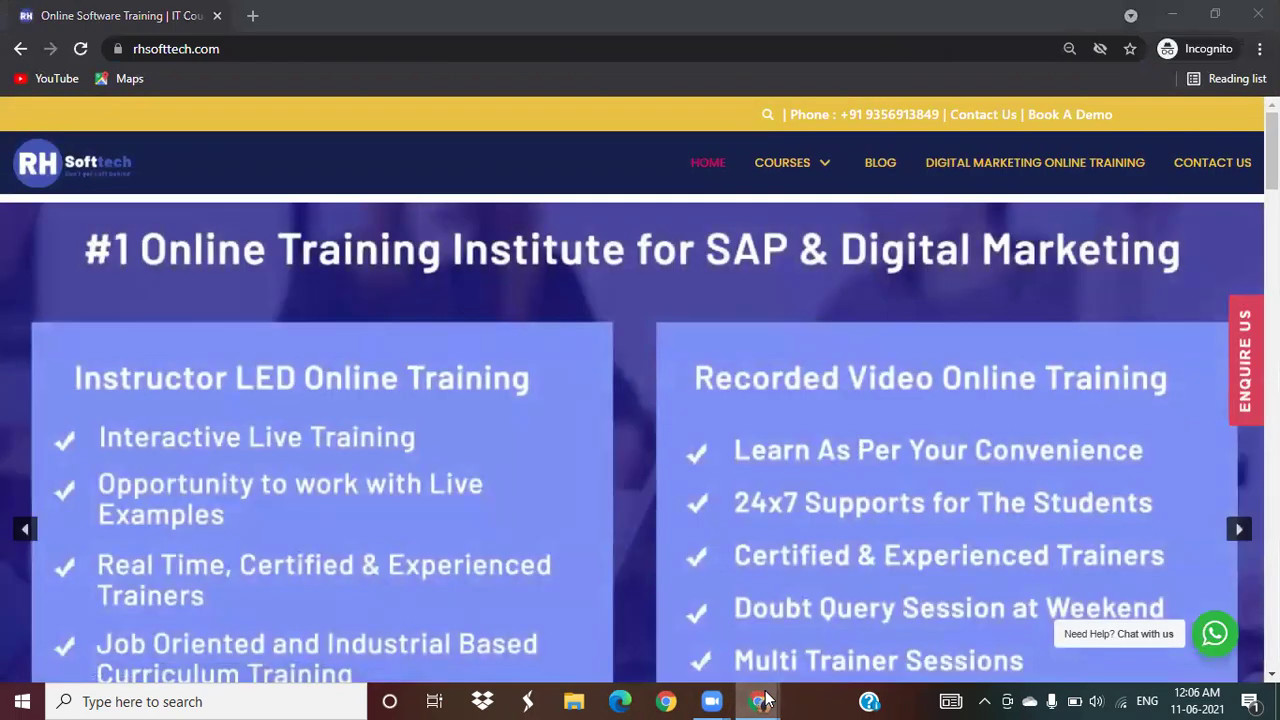
# Check the active users in the Analytics Realtime Overview, and visit the Digital Marketing Online Training page in the incognito window.
pyautogui.moveTo(766, 700)
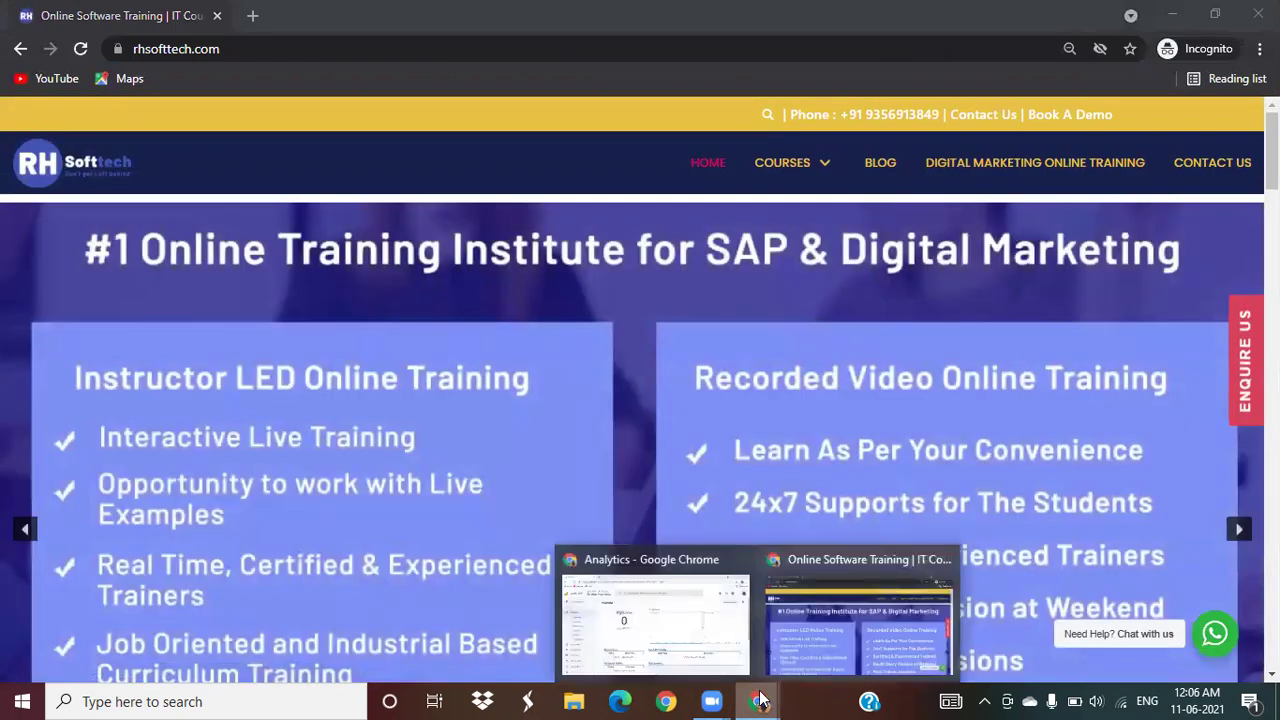
pyautogui.click(655, 618)
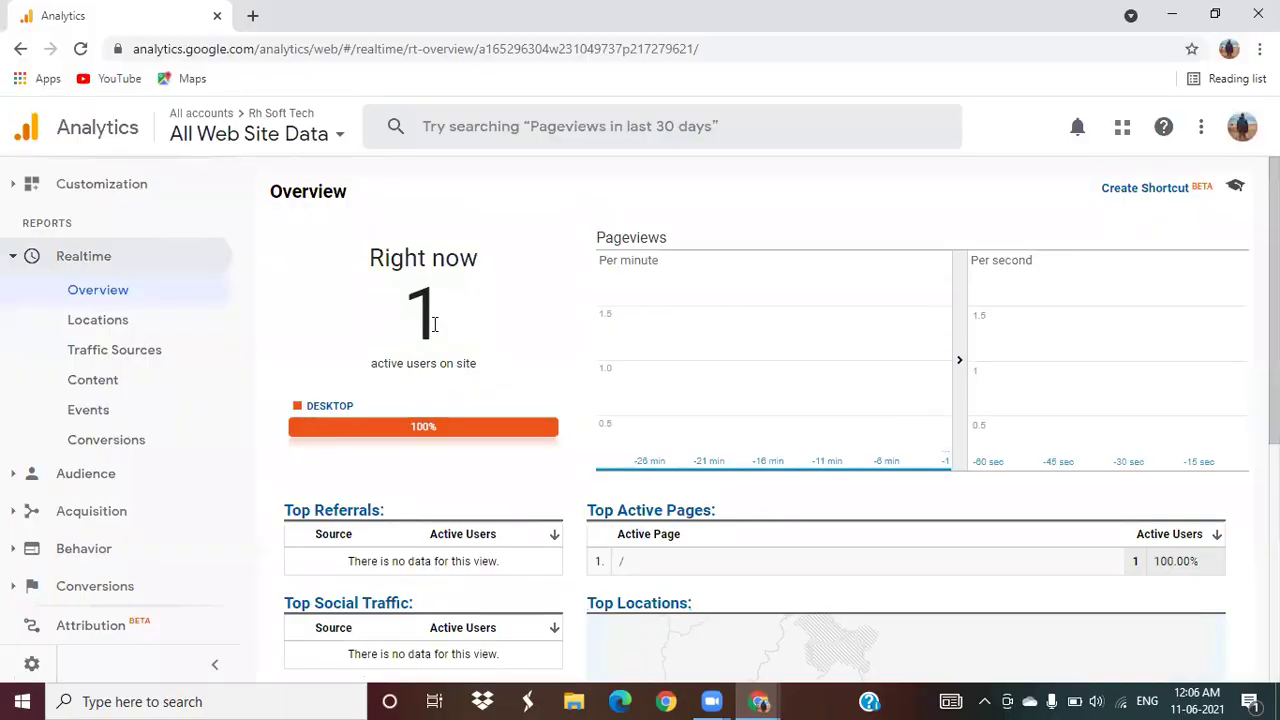
pyautogui.moveTo(762, 700)
pyautogui.click(804, 652)
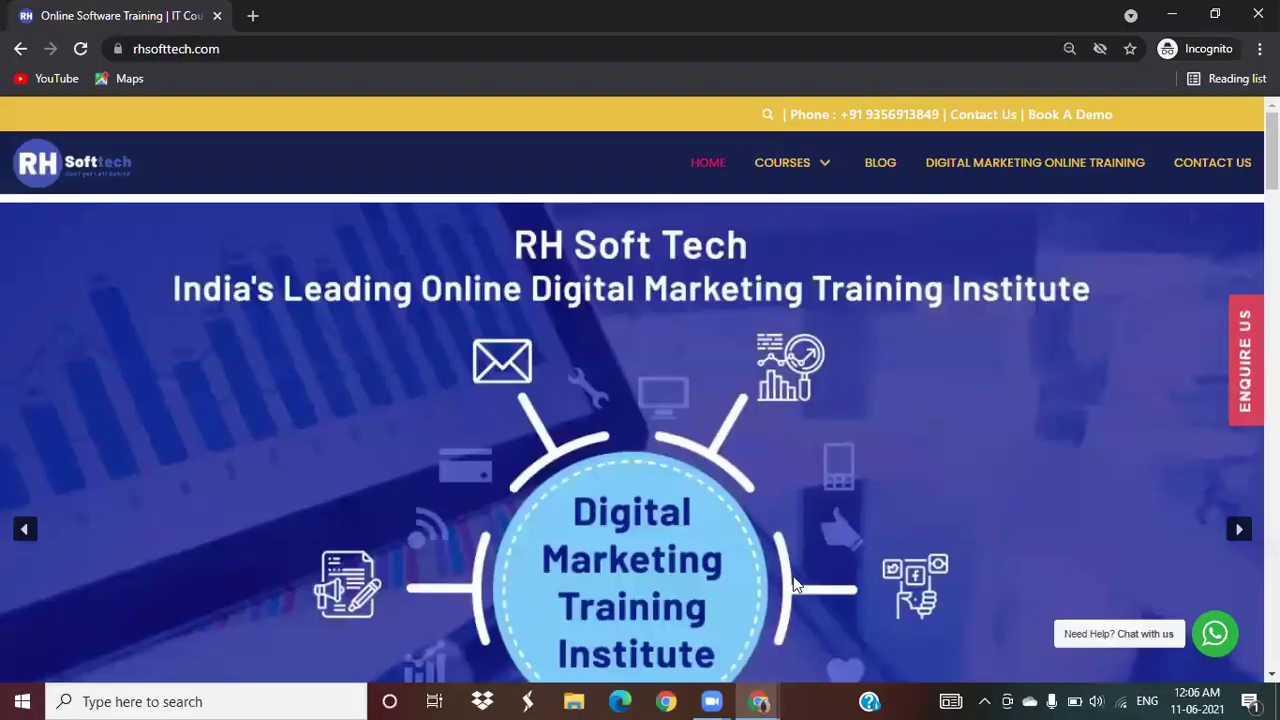
pyautogui.click(975, 176)
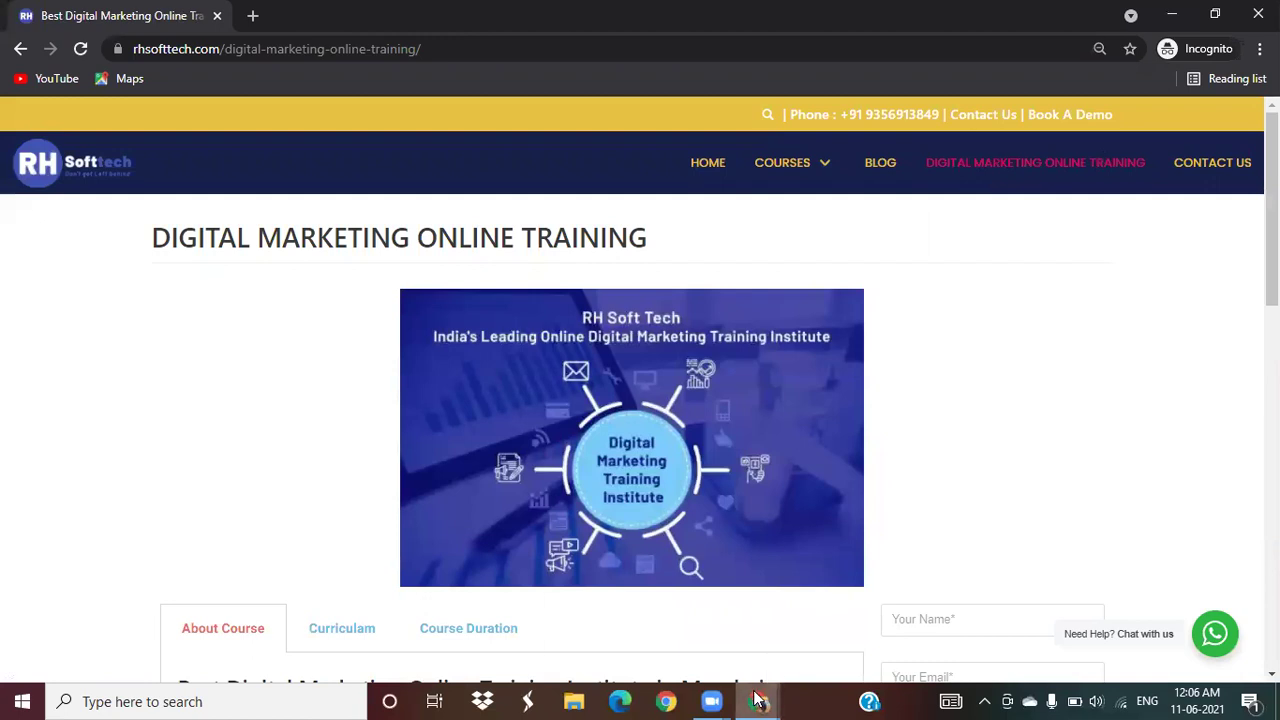
# Return to the Analytics window and examine the Realtime Overview's active pages, keywords and locations map.
pyautogui.moveTo(757, 700)
pyautogui.click(682, 658)
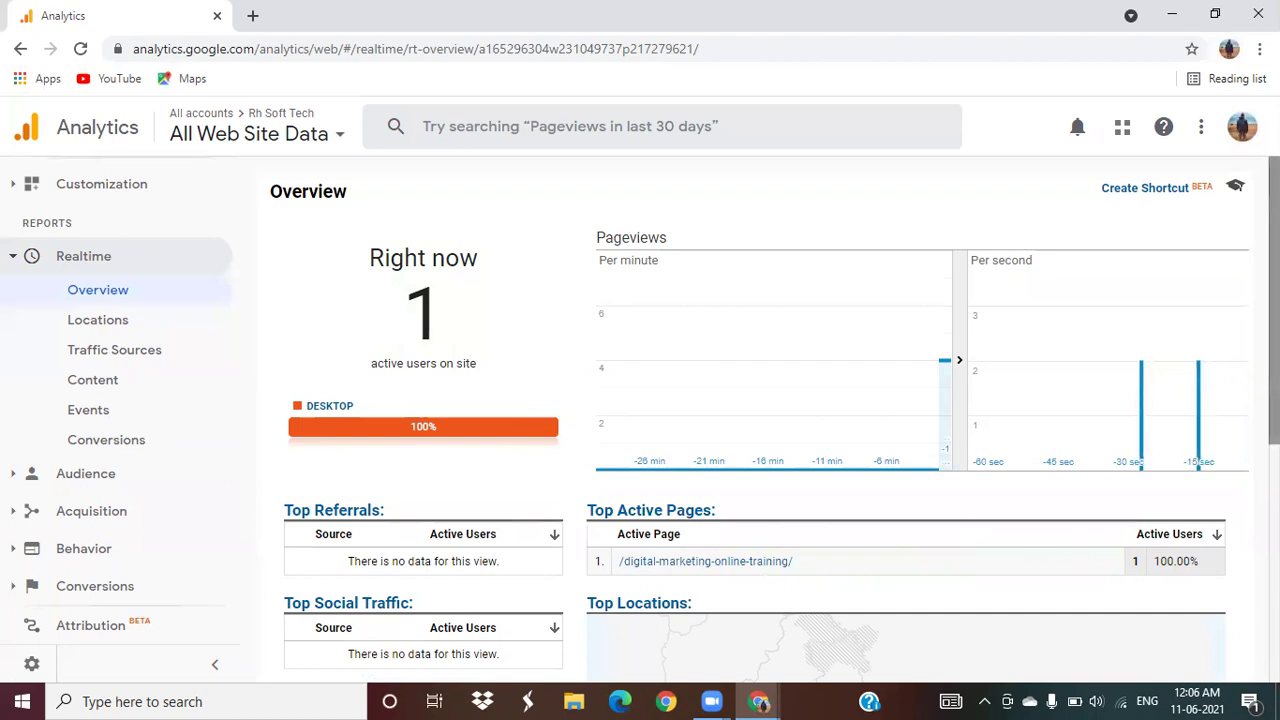
pyautogui.scroll(-2, 1080, 552)
pyautogui.scroll(-3, 774, 419)
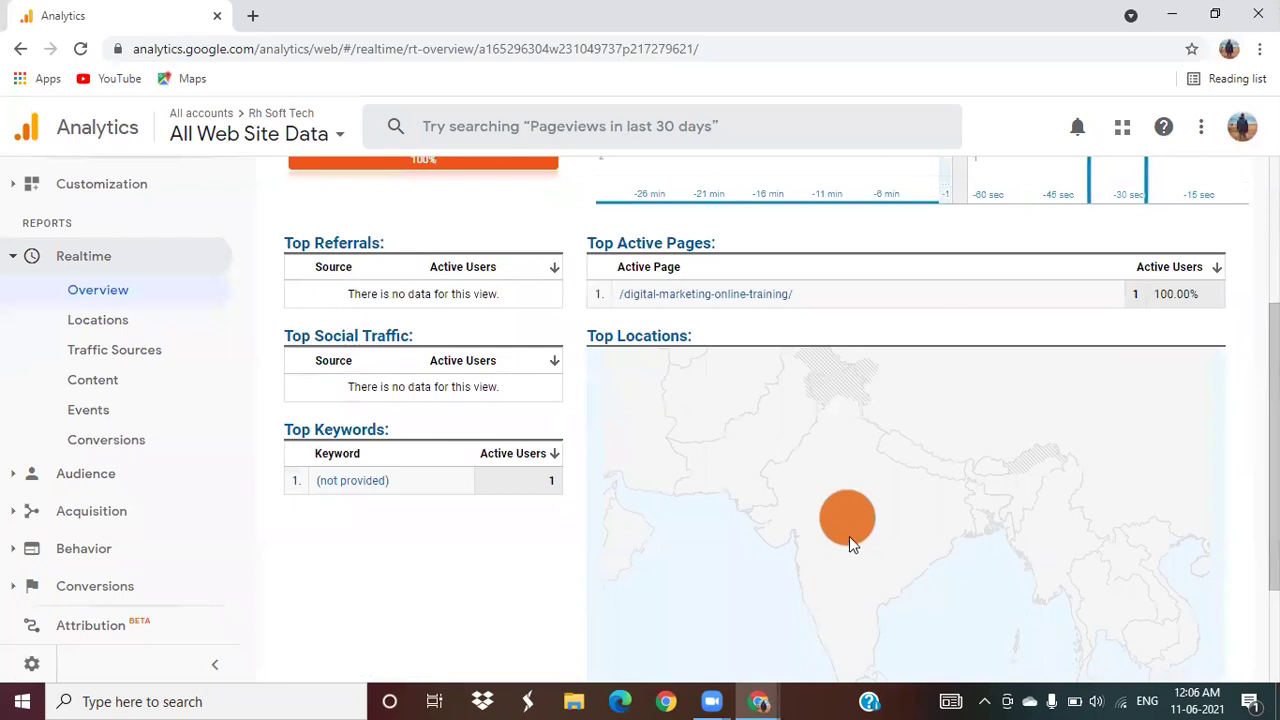
pyautogui.moveTo(849, 530)
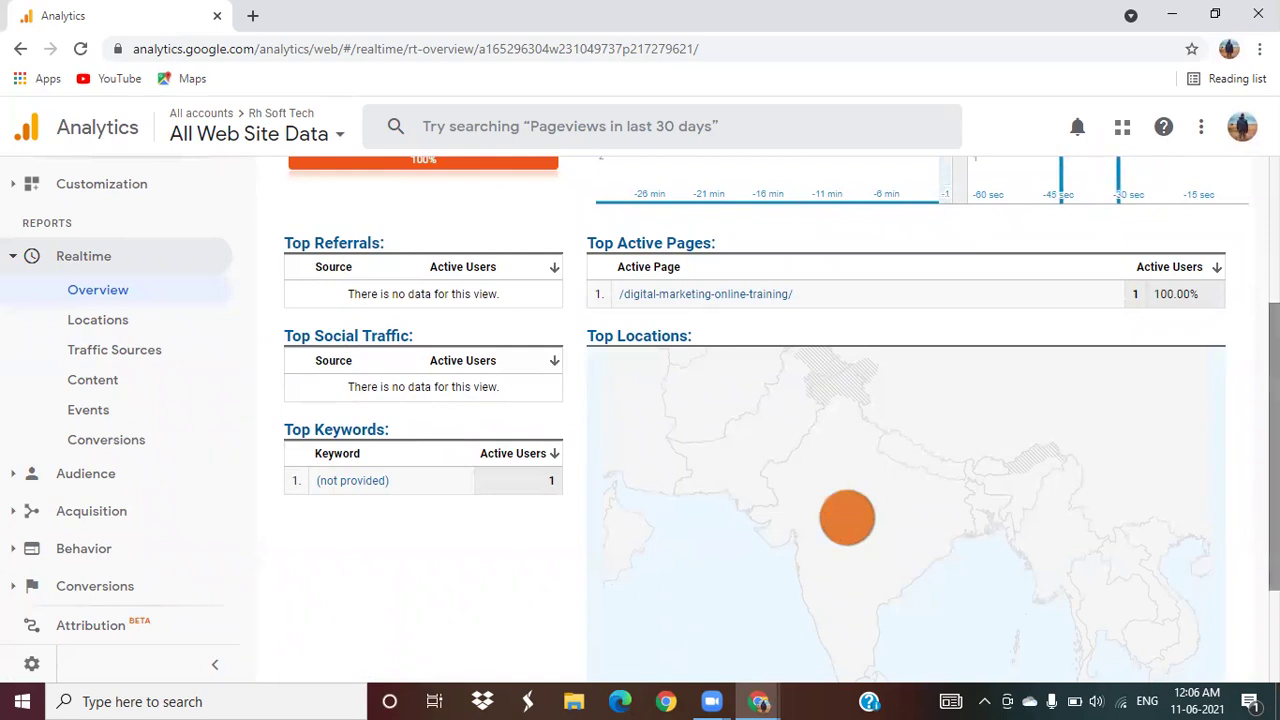
pyautogui.scroll(-3, 1272, 450)
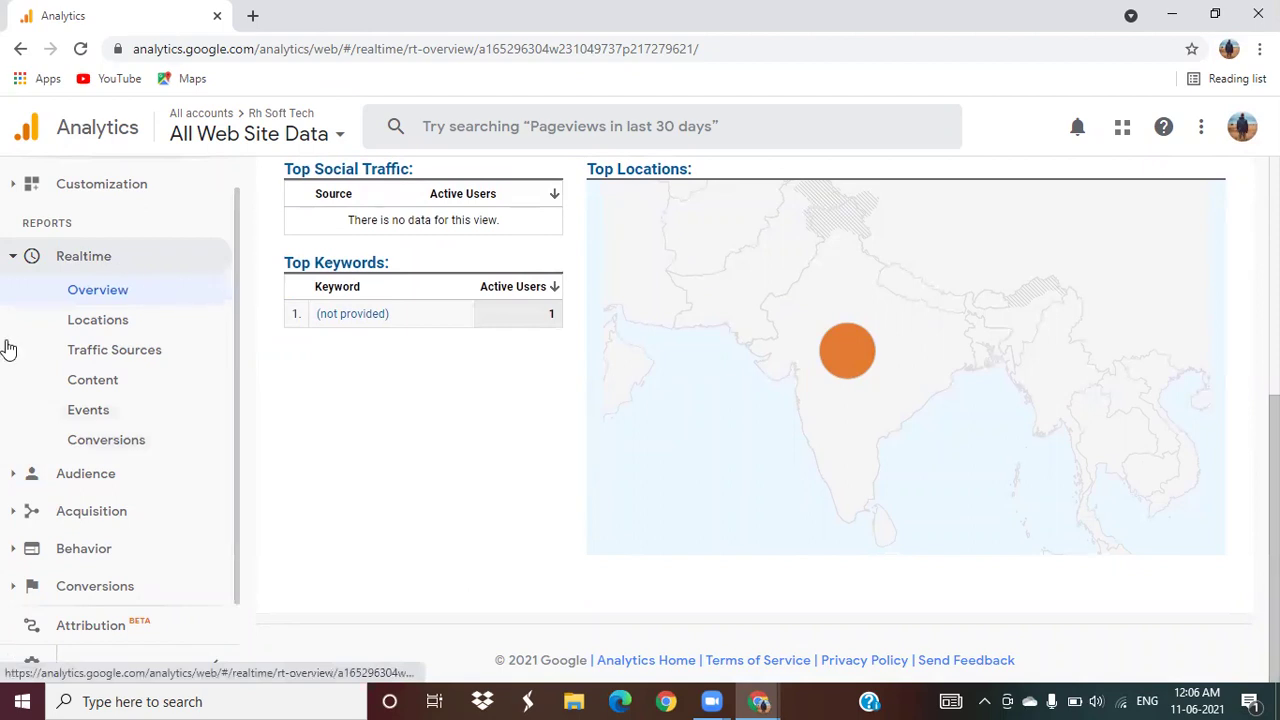
# View the Realtime Locations report and the Realtime Traffic Sources report.
pyautogui.click(91, 337)
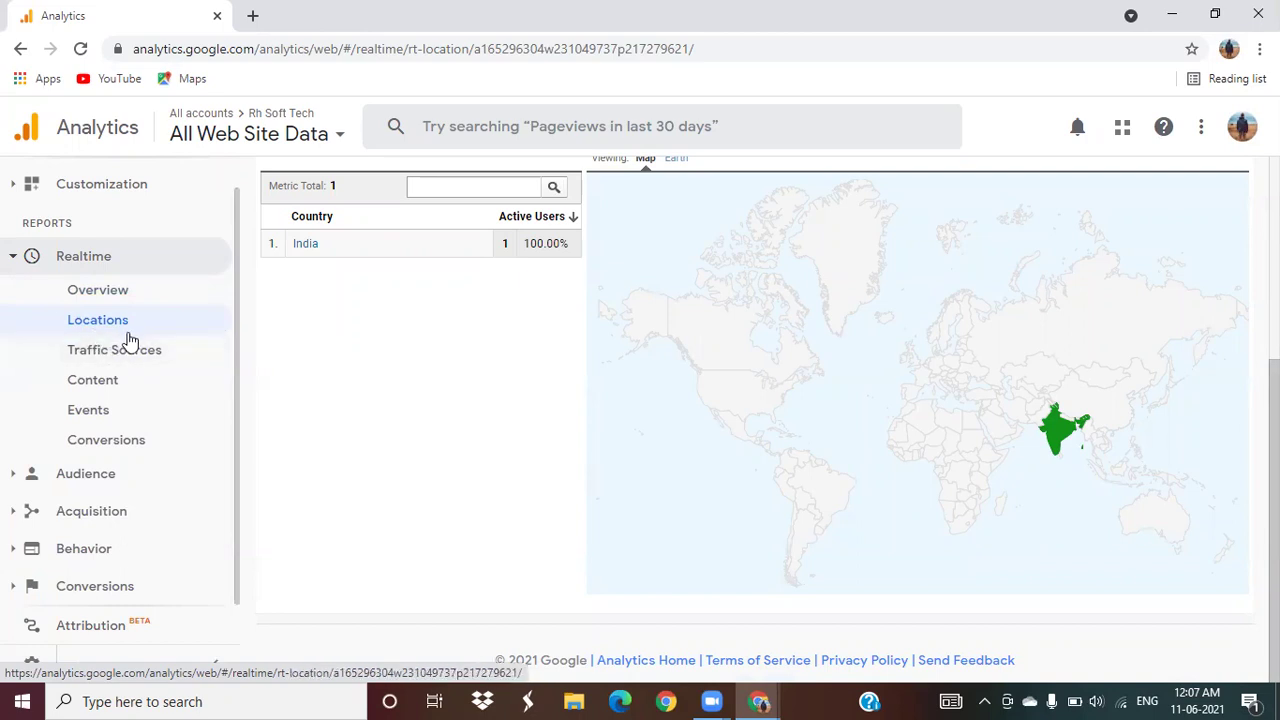
pyautogui.click(128, 364)
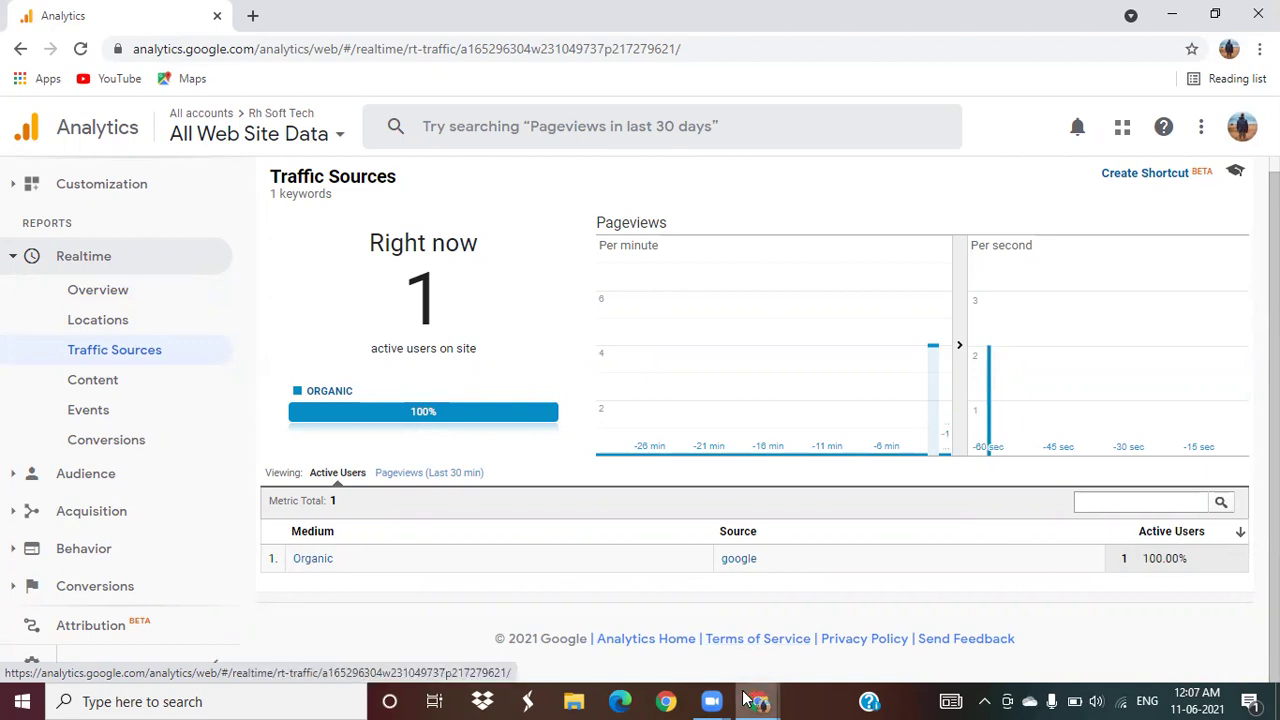
# Open another new incognito window from the Analytics window and go directly to rhsofttech.com.
pyautogui.moveTo(757, 697)
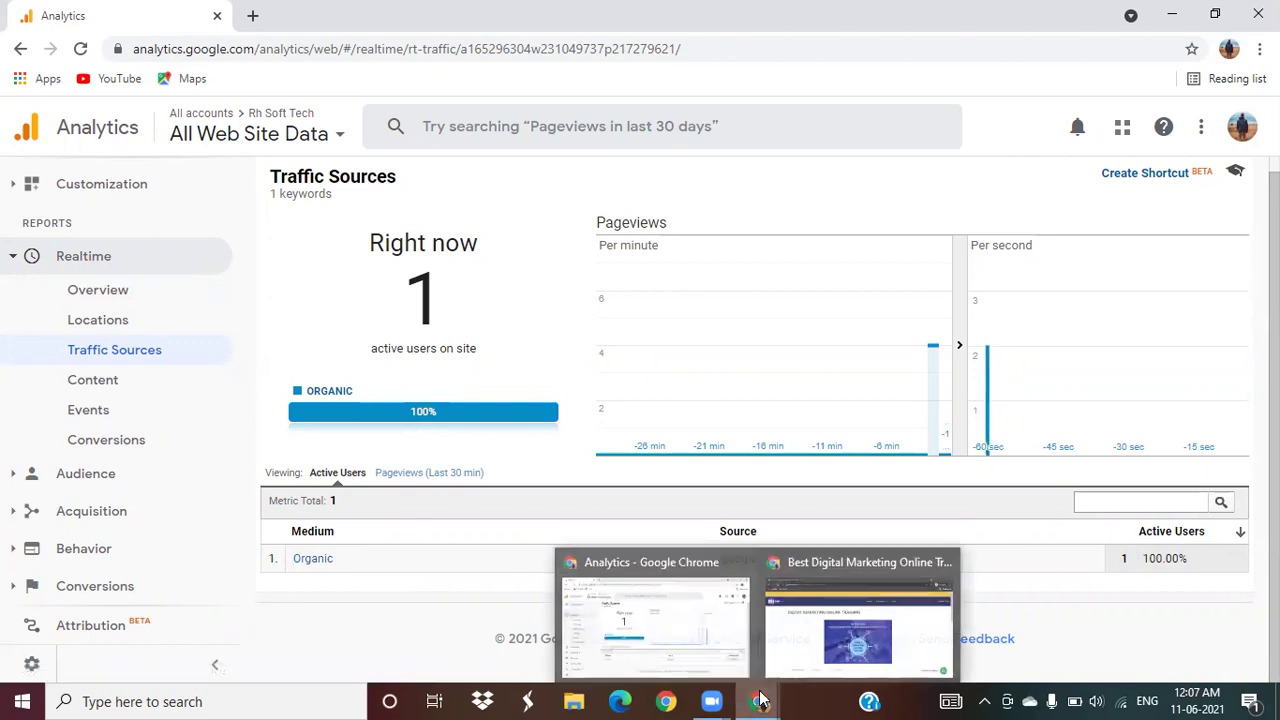
pyautogui.click(818, 666)
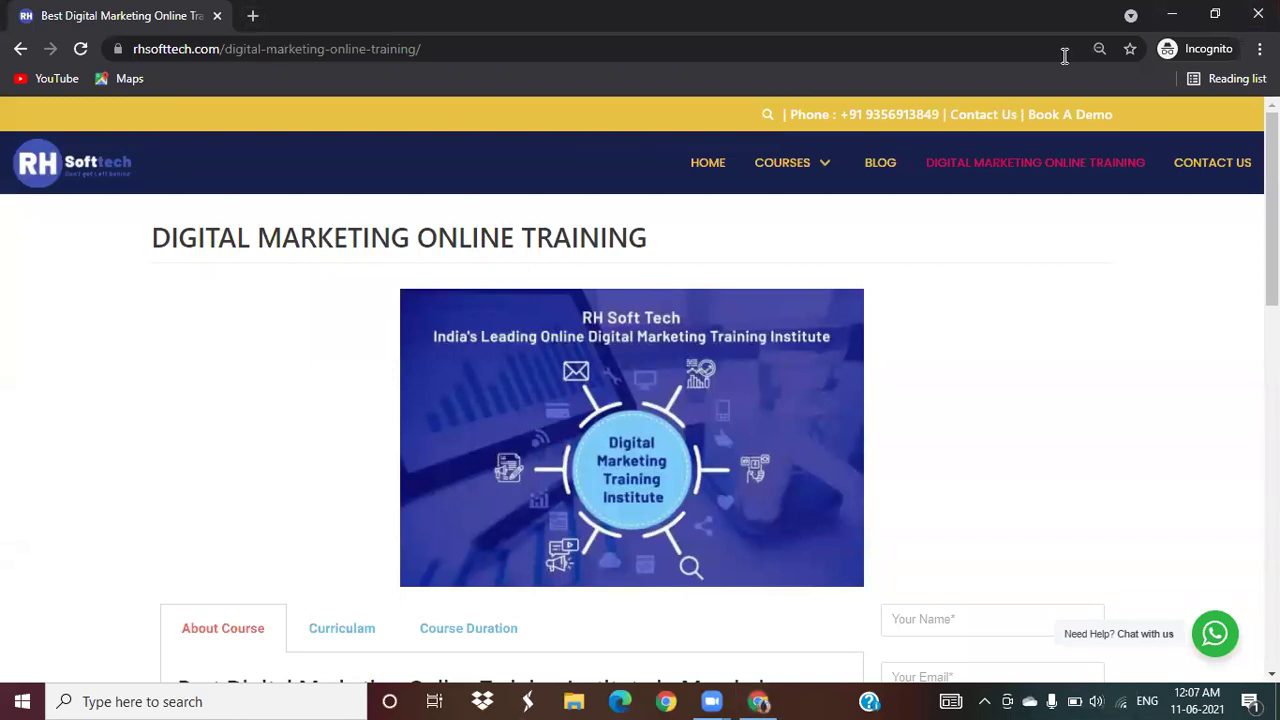
pyautogui.hotkey('alt', 'Tab')
pyautogui.click(1260, 48)
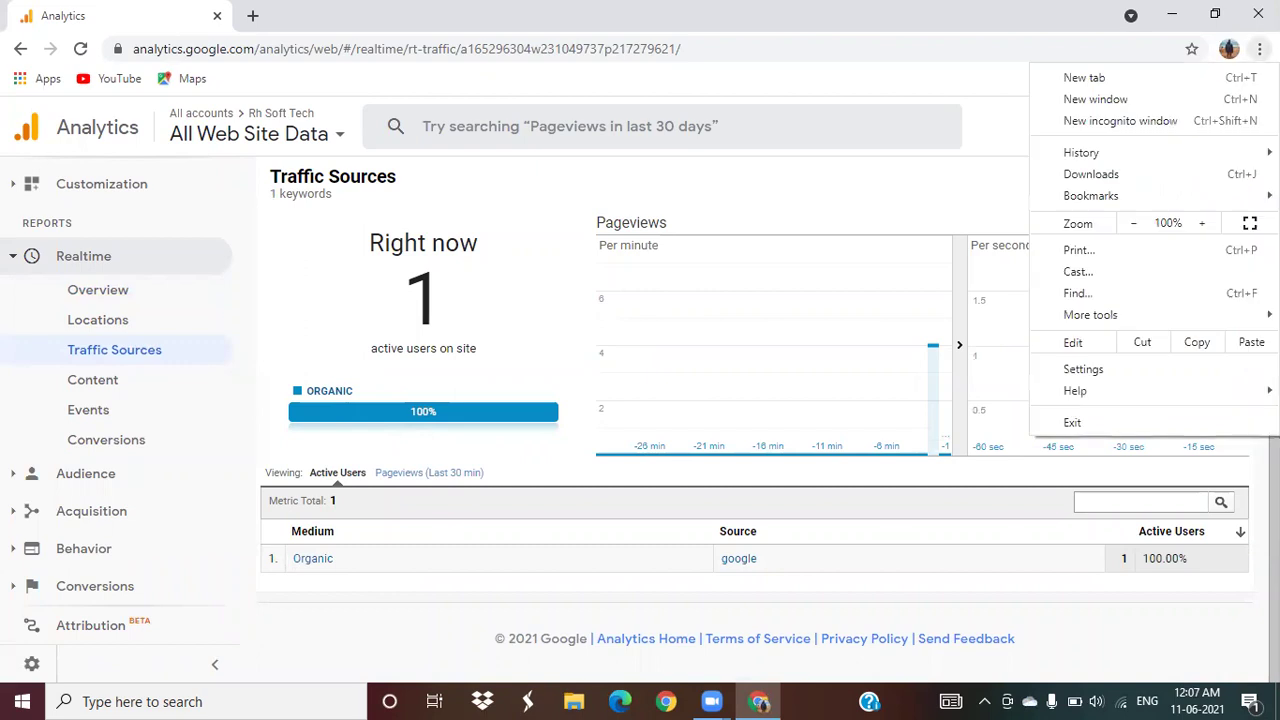
pyautogui.click(1218, 131)
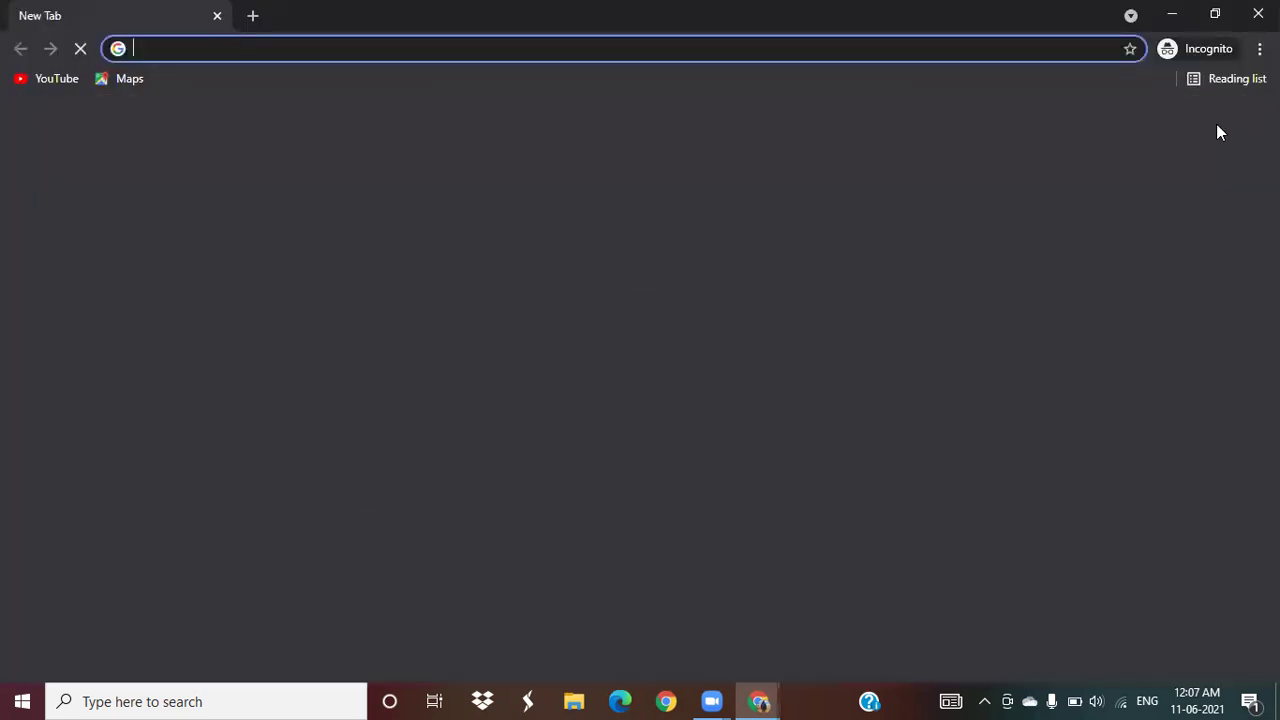
pyautogui.write('rhsofttech.com')
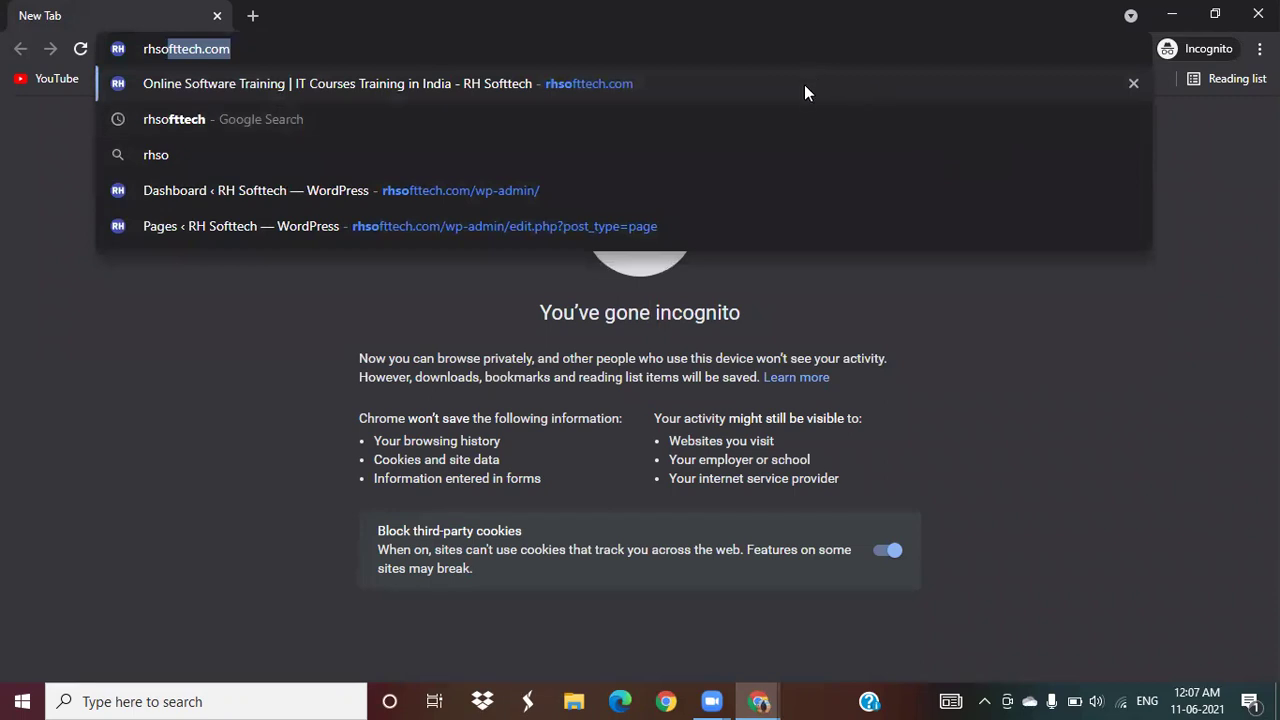
pyautogui.press('Return')
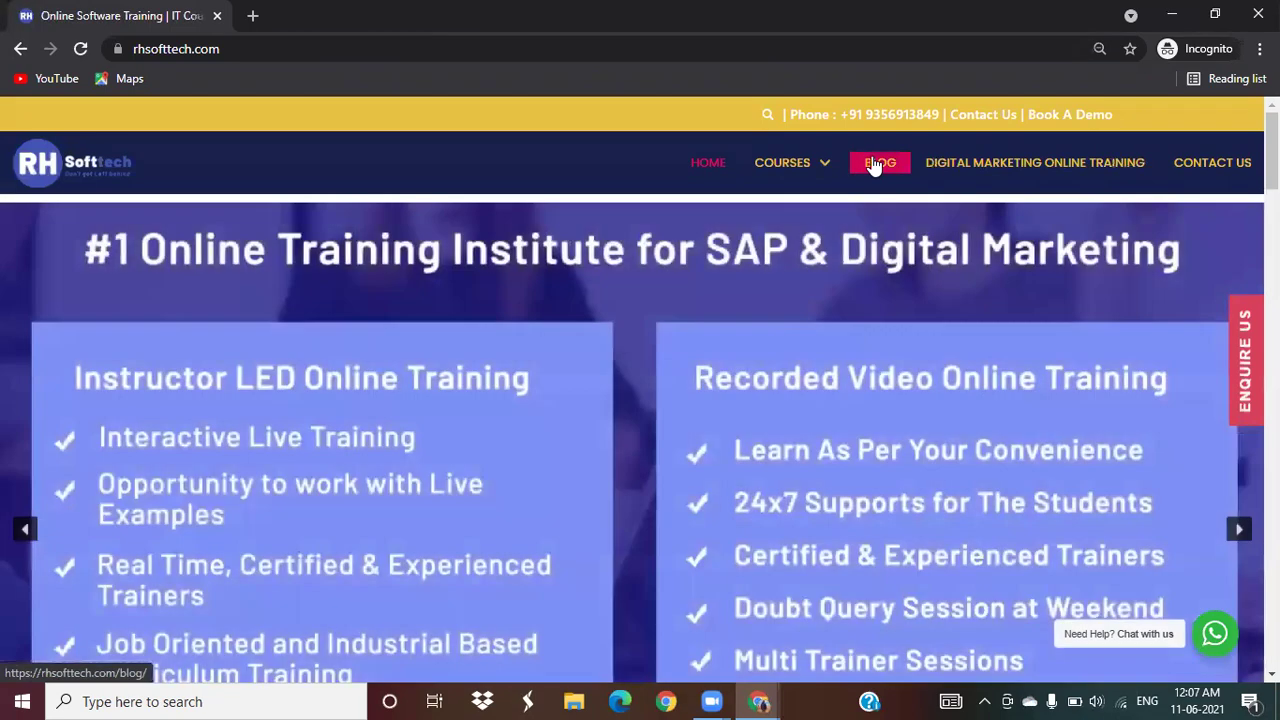
# Open the site's blog and the post "Be an IT Expert with RH Soft Tech".
pyautogui.click(876, 164)
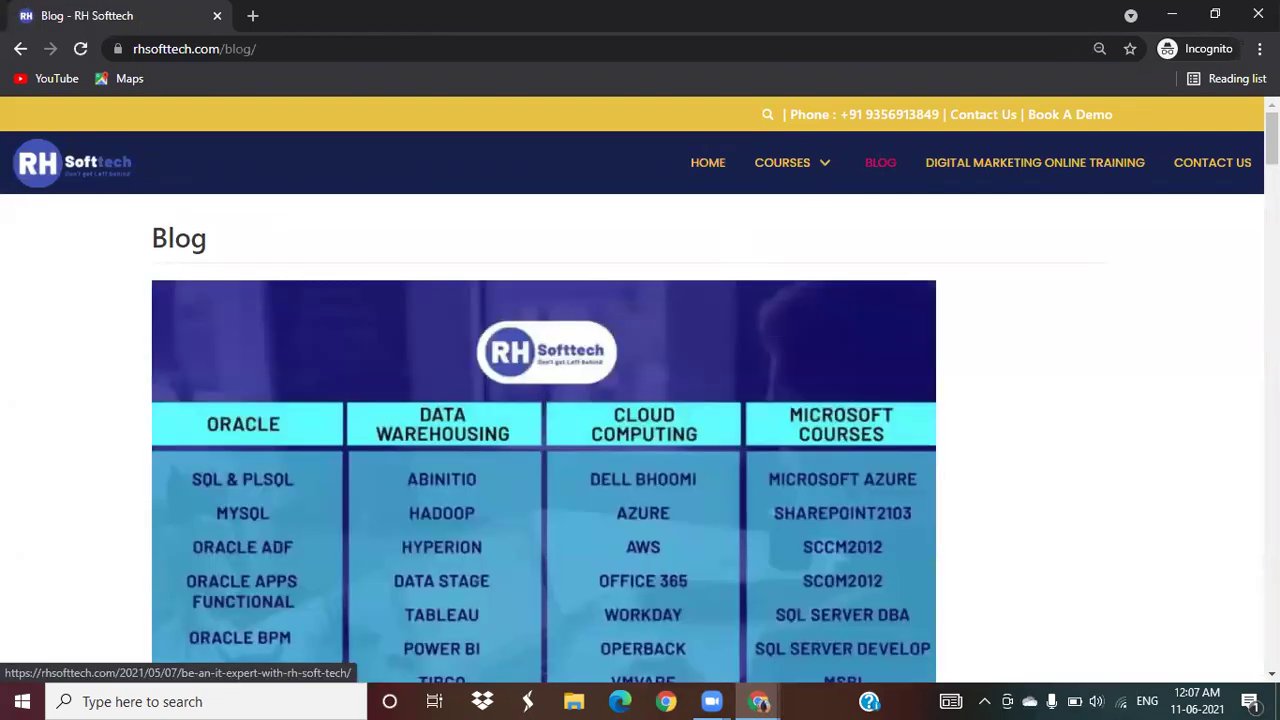
pyautogui.scroll(-5, 921, 531)
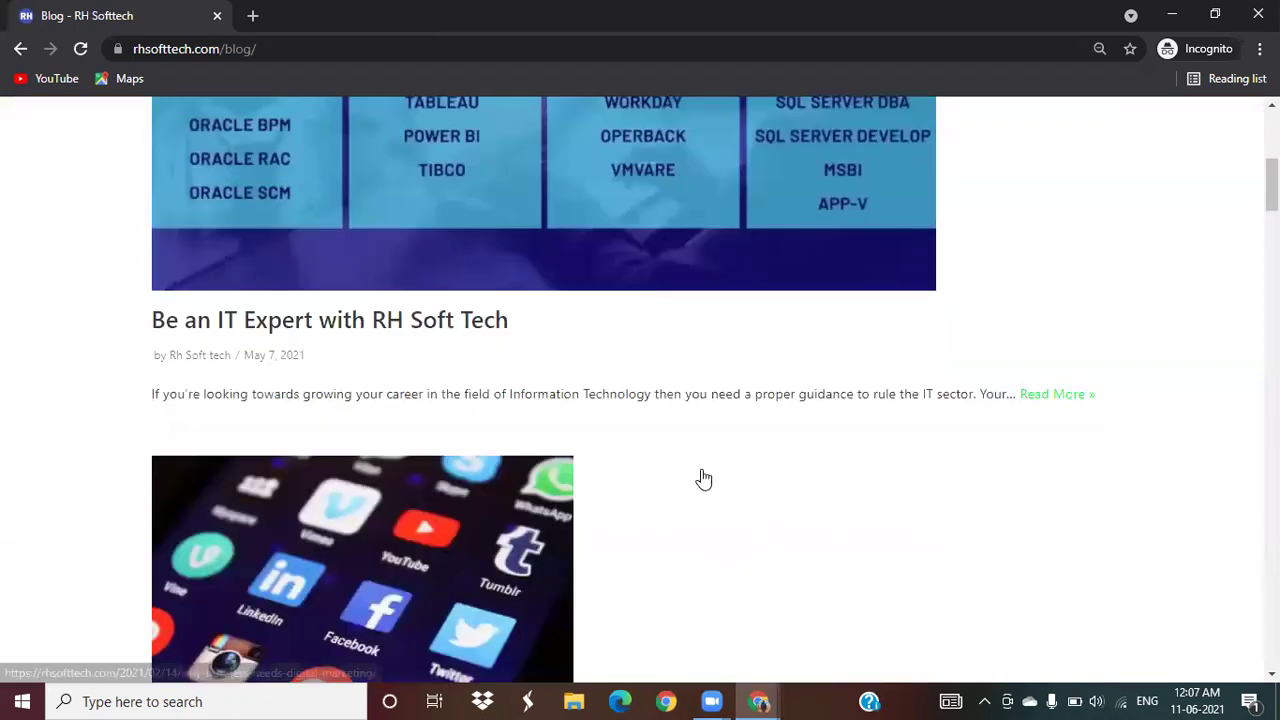
pyautogui.click(456, 328)
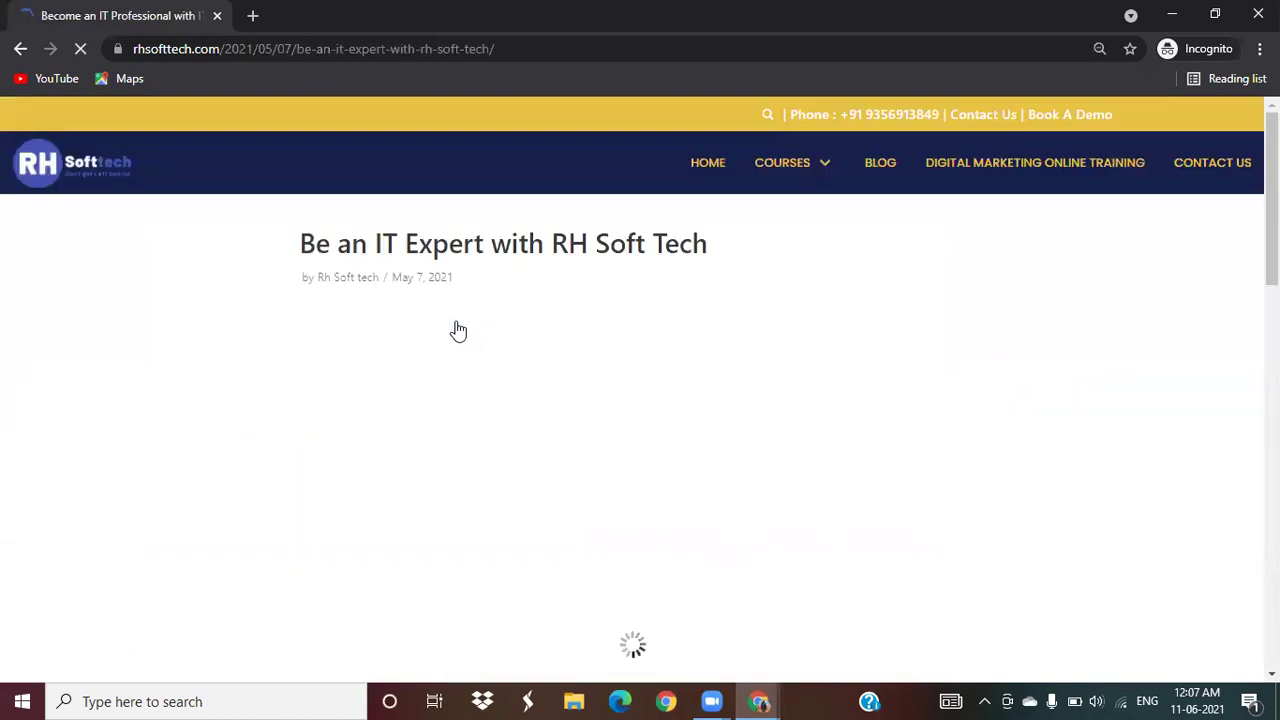
# Return to Analytics and check the Realtime Traffic Sources, and the active pages in the Realtime Overview.
pyautogui.click(759, 701)
pyautogui.click(671, 639)
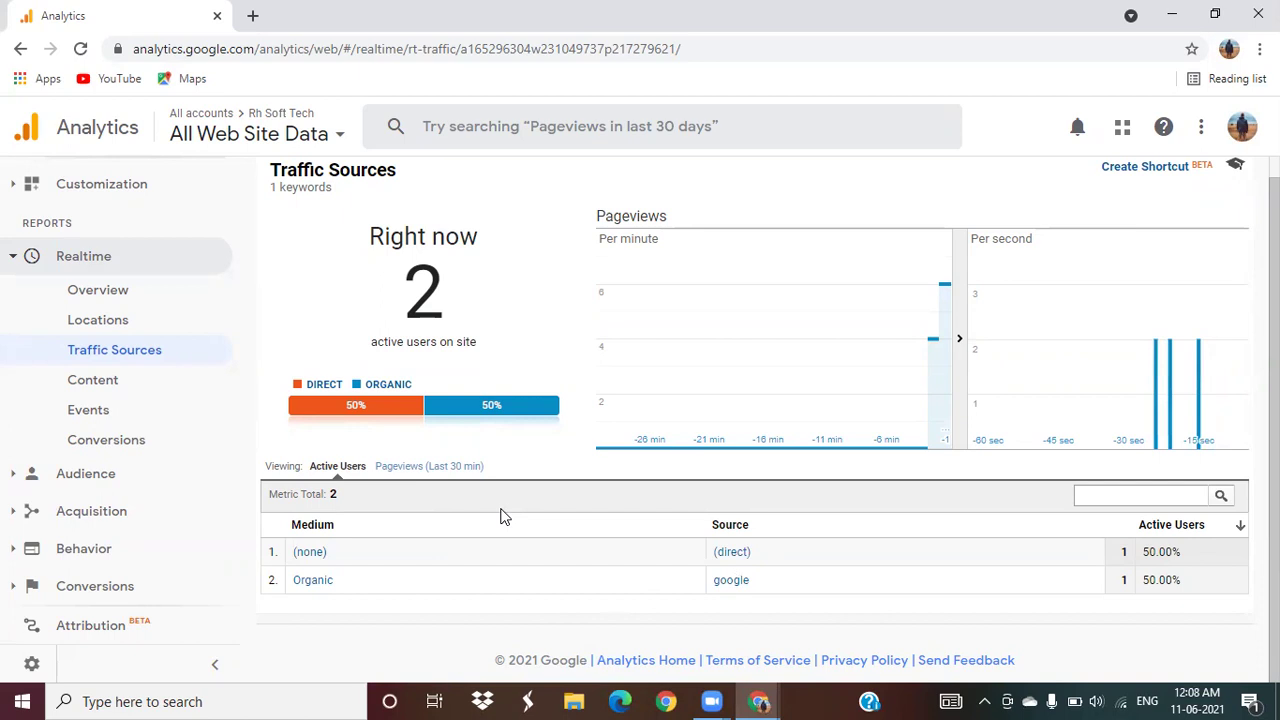
pyautogui.click(128, 299)
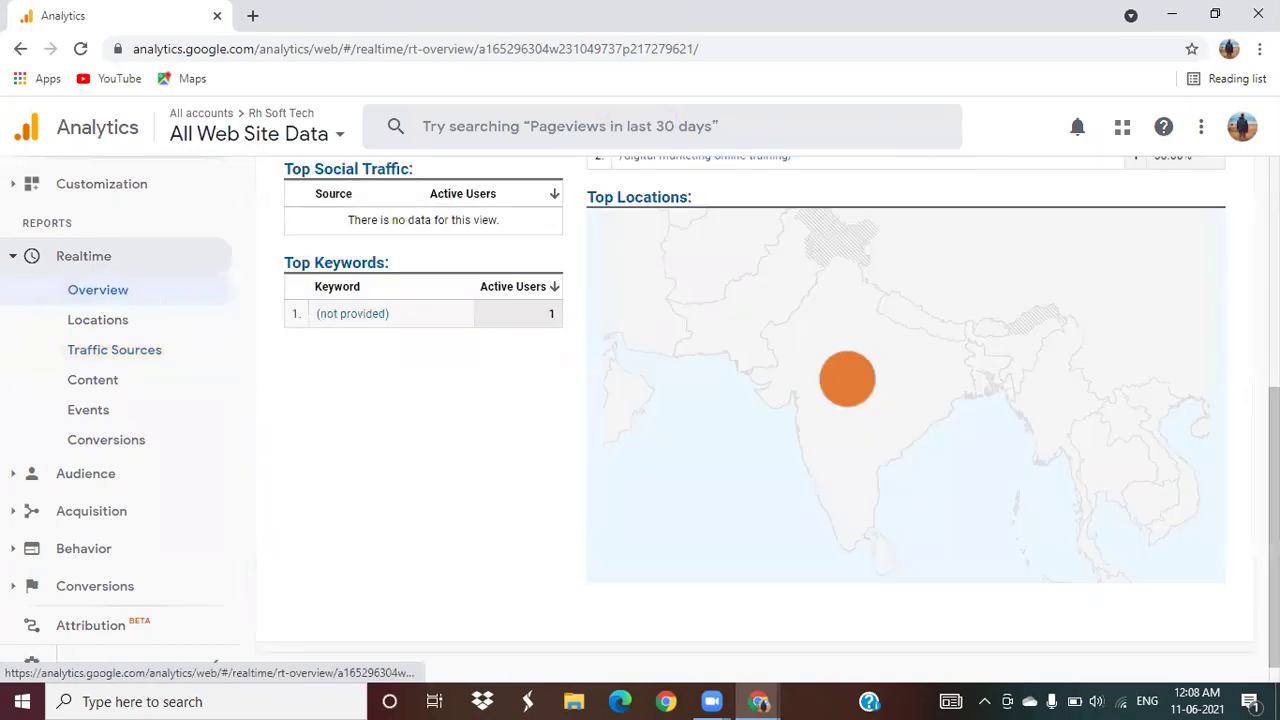
pyautogui.moveTo(1275, 430); pyautogui.dragTo(1275, 321)
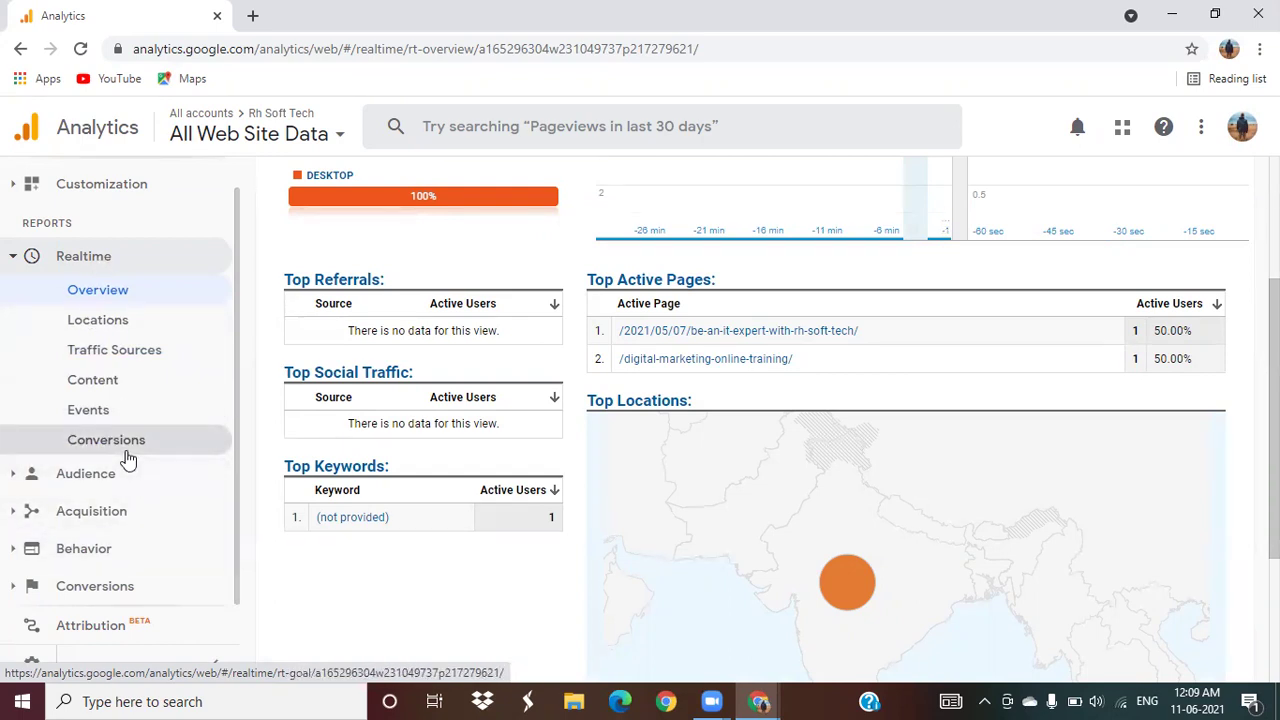
# Collapse the Realtime section and open the Audience Overview report.
pyautogui.click(99, 254)
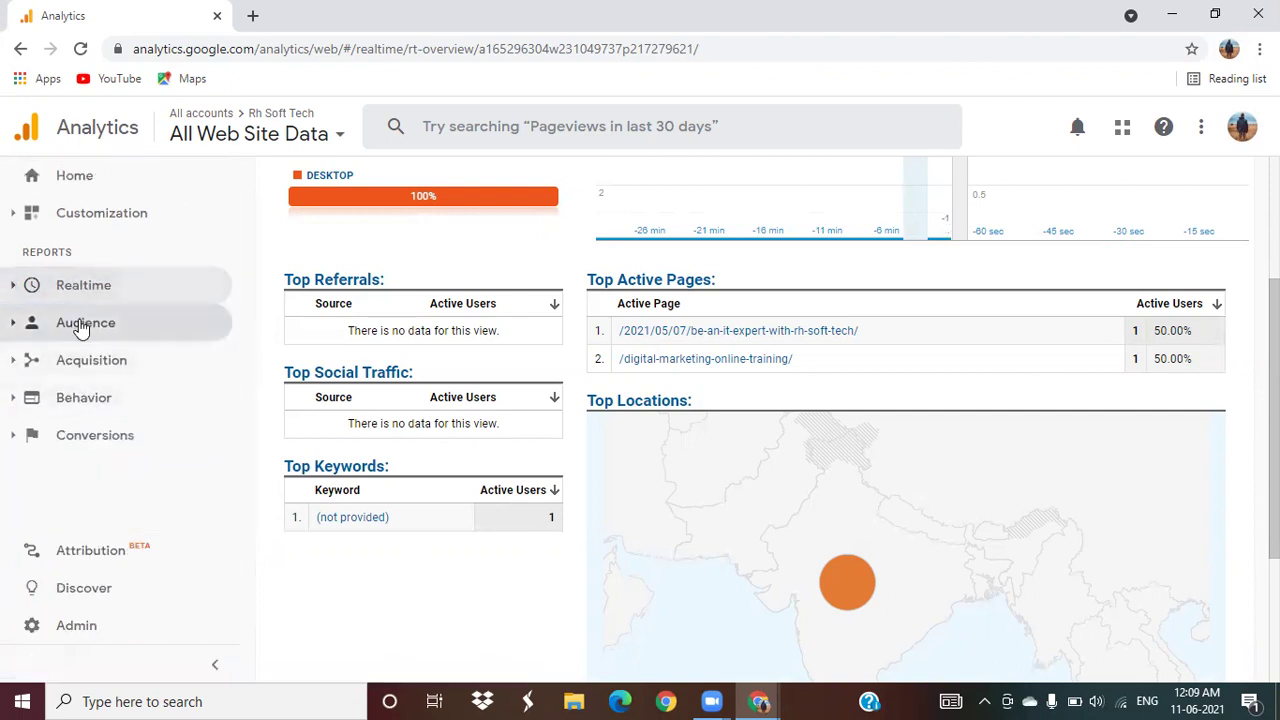
pyautogui.click(82, 325)
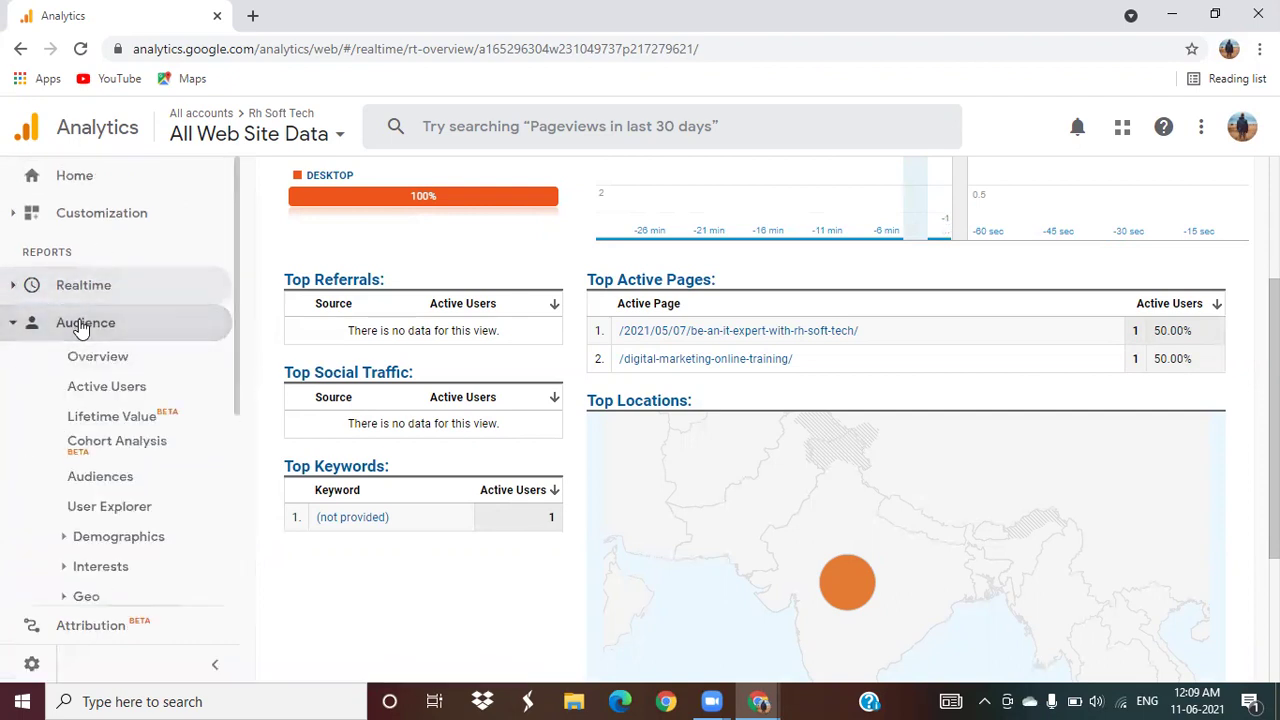
pyautogui.click(113, 366)
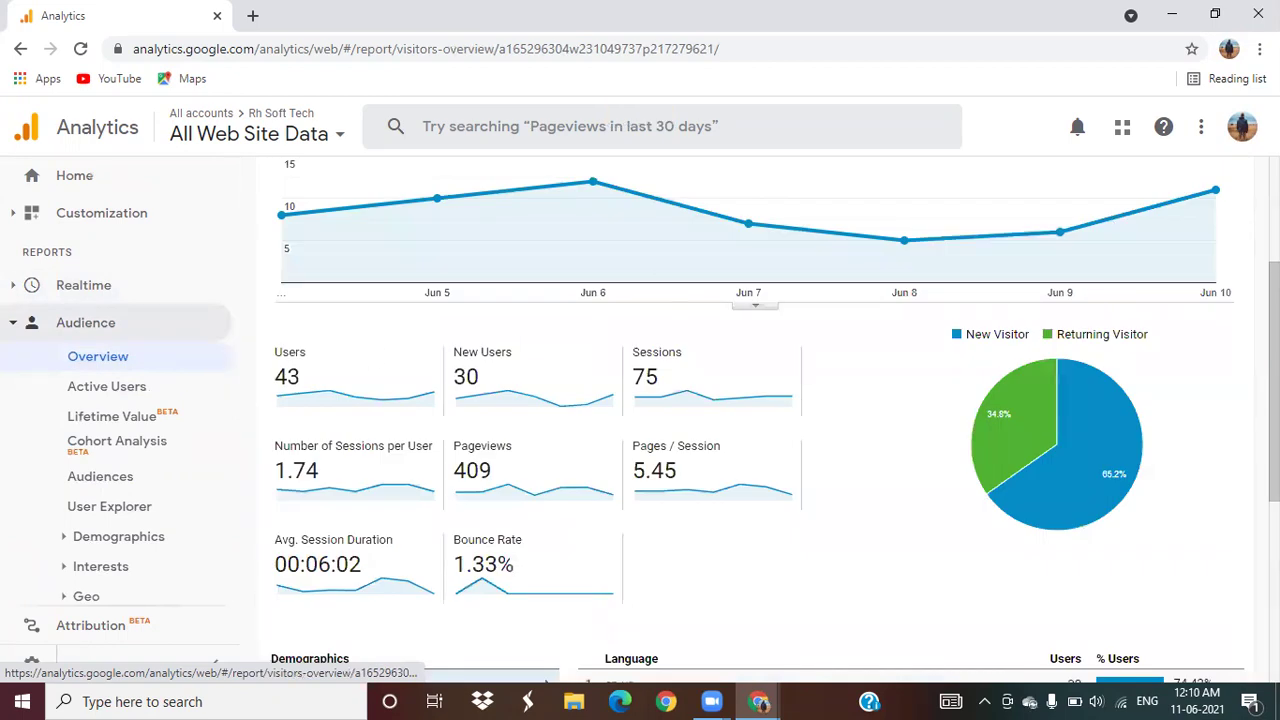
# Set the Audience Overview date range to Apr 1, 2021 - May 31, 2021 and apply it.
pyautogui.scroll(3, 817, 230)
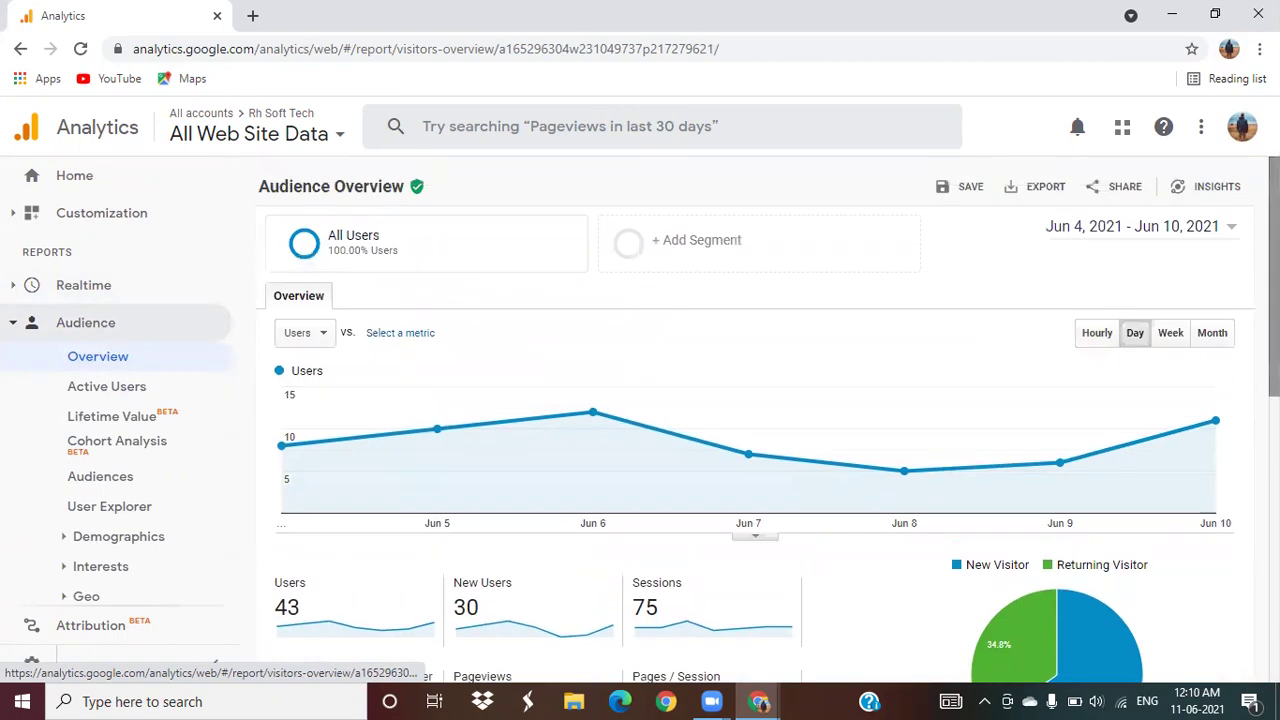
pyautogui.click(1150, 232)
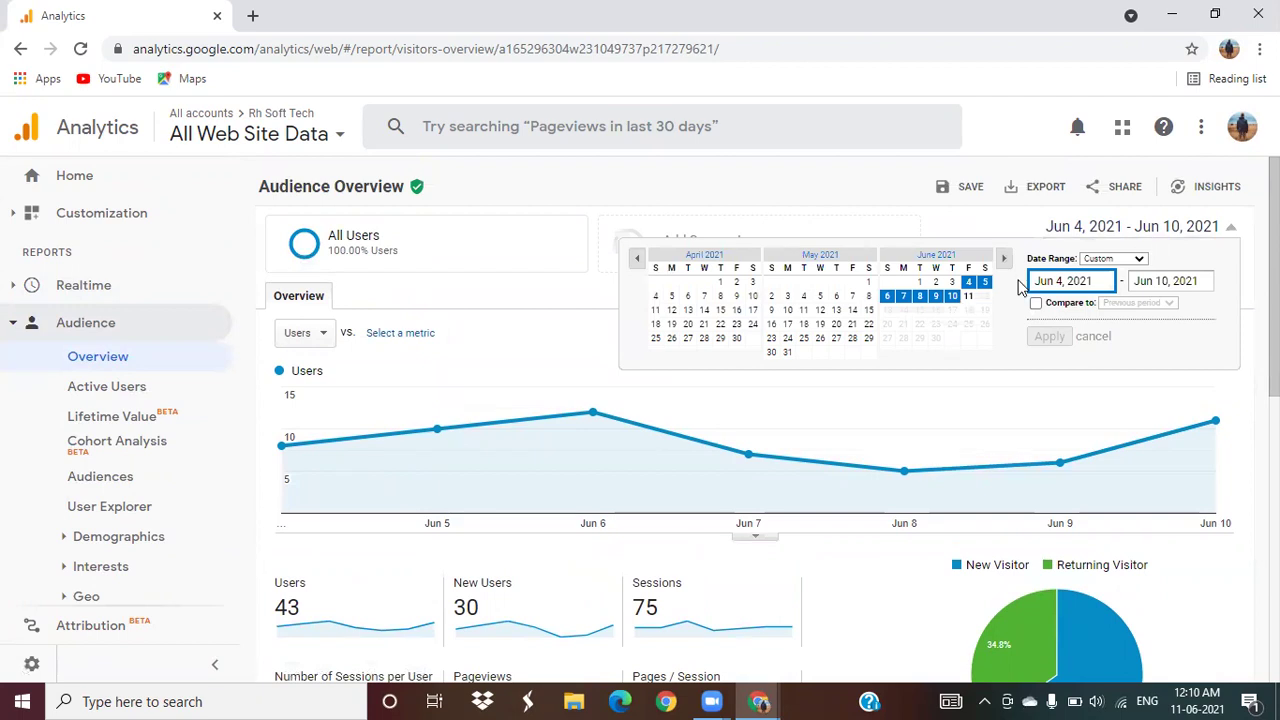
pyautogui.click(720, 283)
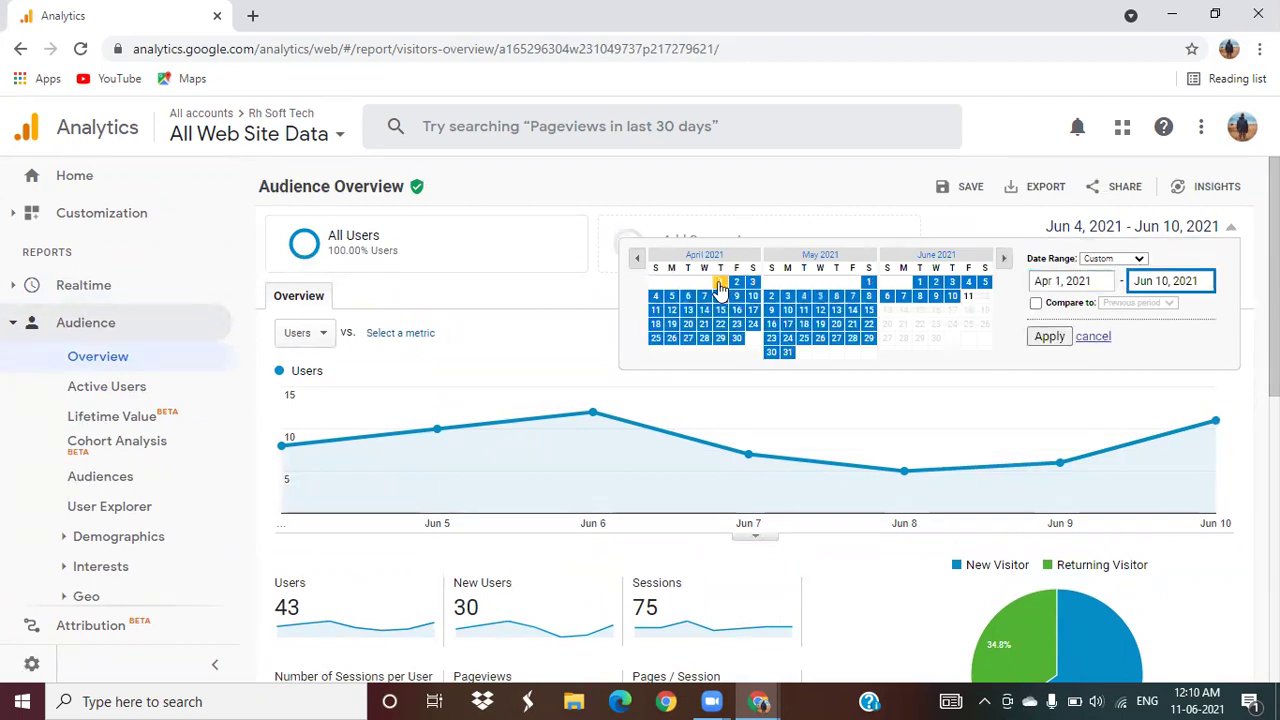
pyautogui.click(789, 354)
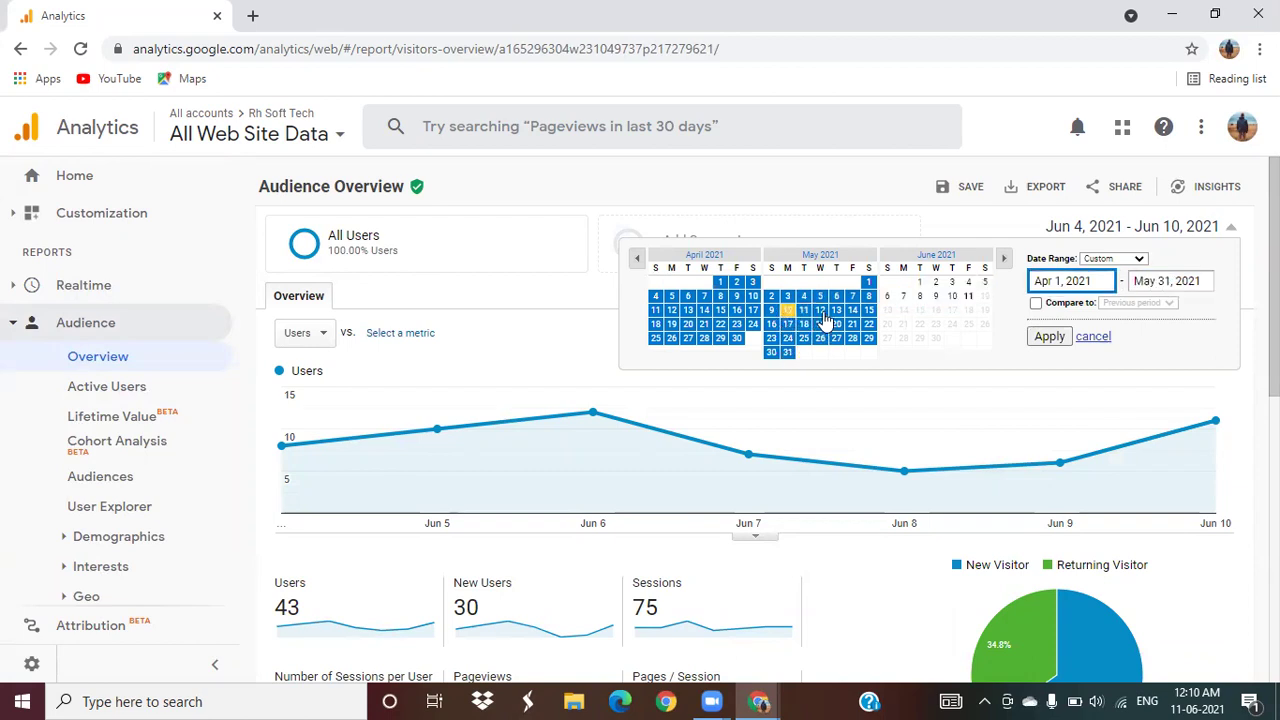
pyautogui.click(1050, 336)
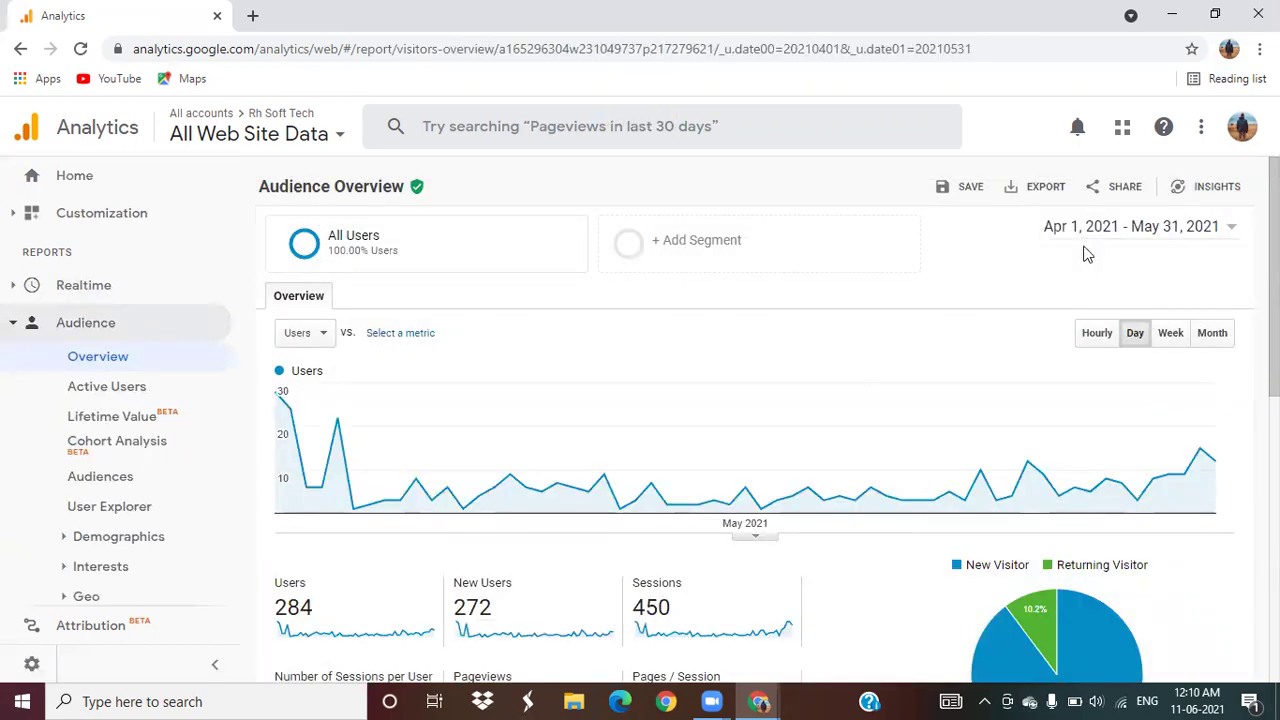
# Compare the Audience Overview with the custom period Feb 1, 2021 - Mar 31, 2021.
pyautogui.click(1140, 232)
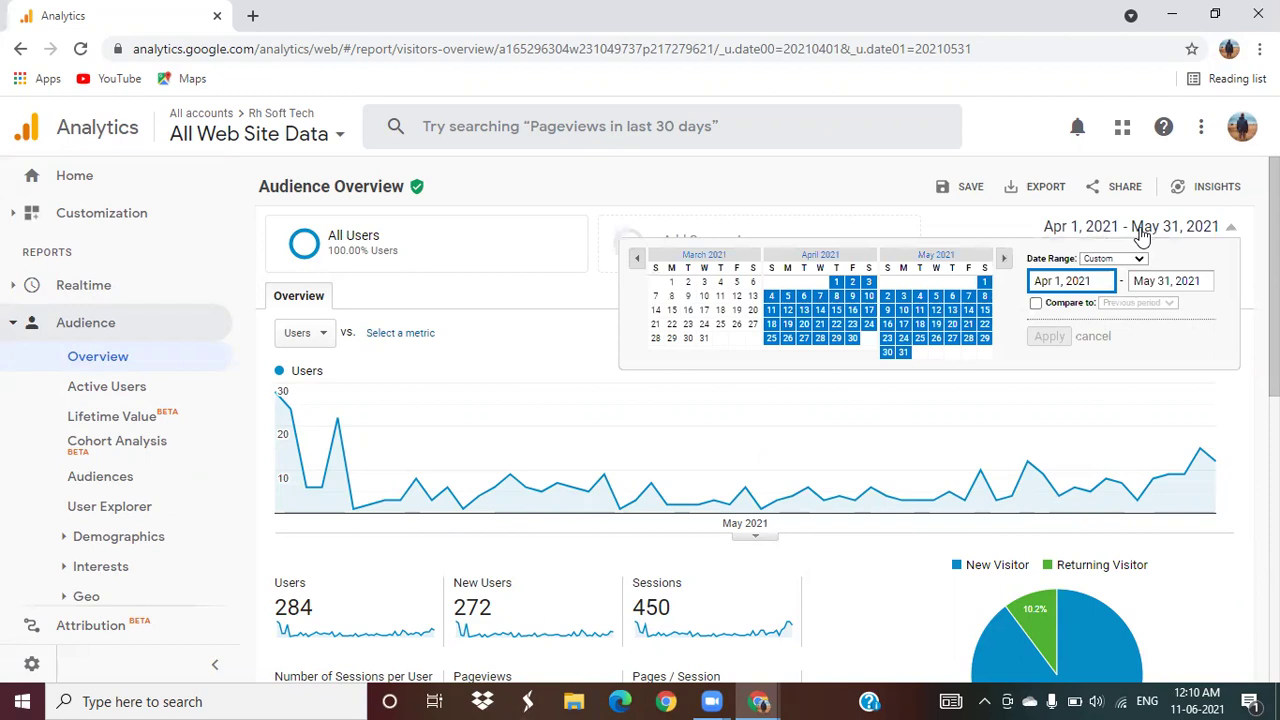
pyautogui.click(1036, 304)
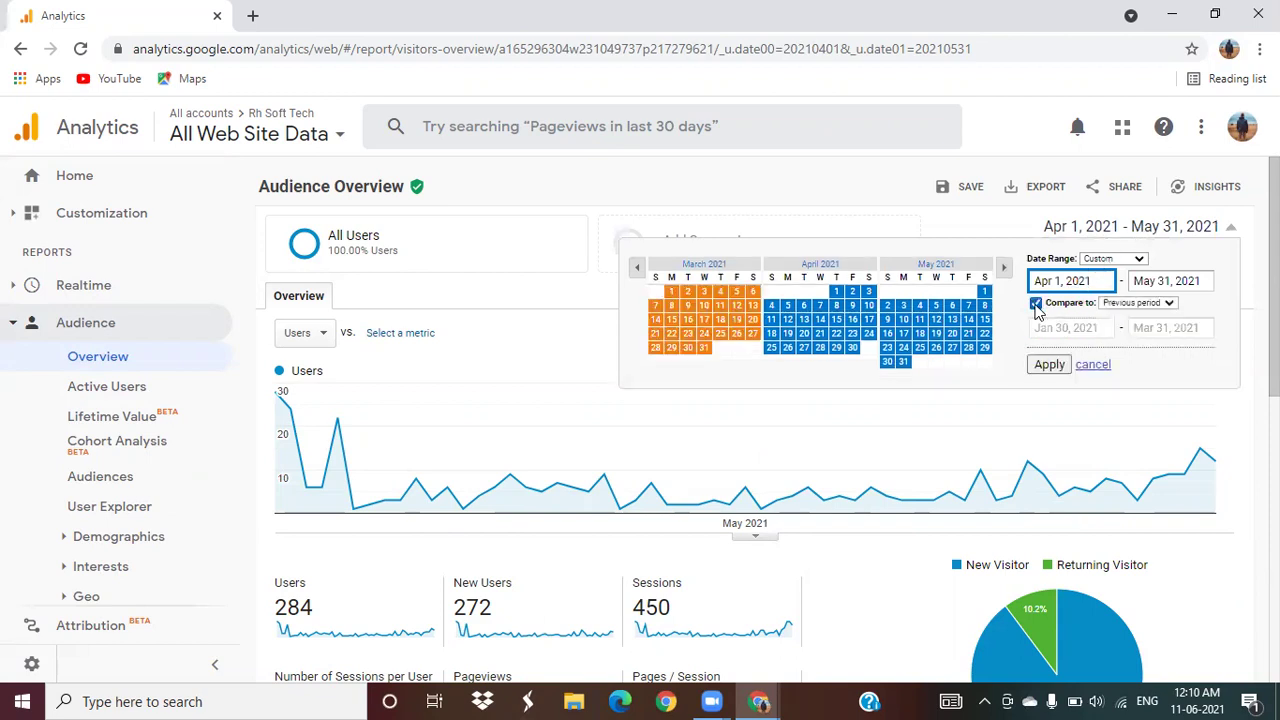
pyautogui.click(1058, 338)
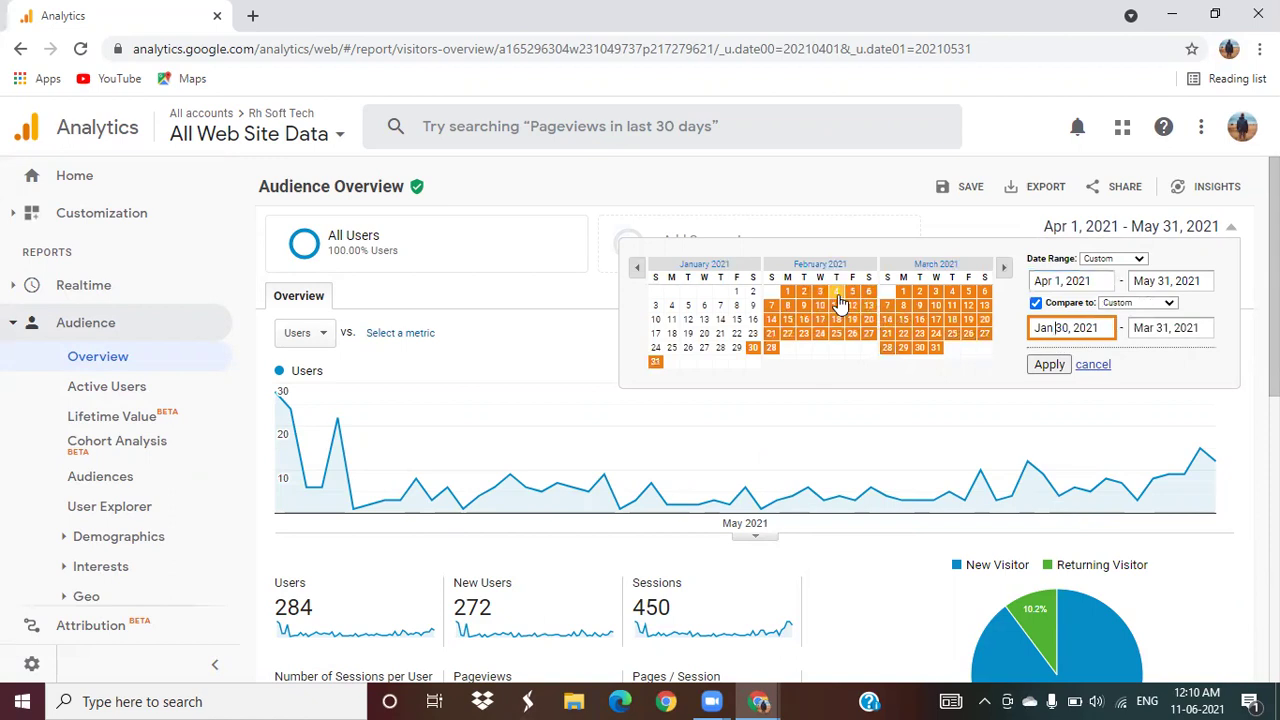
pyautogui.click(786, 293)
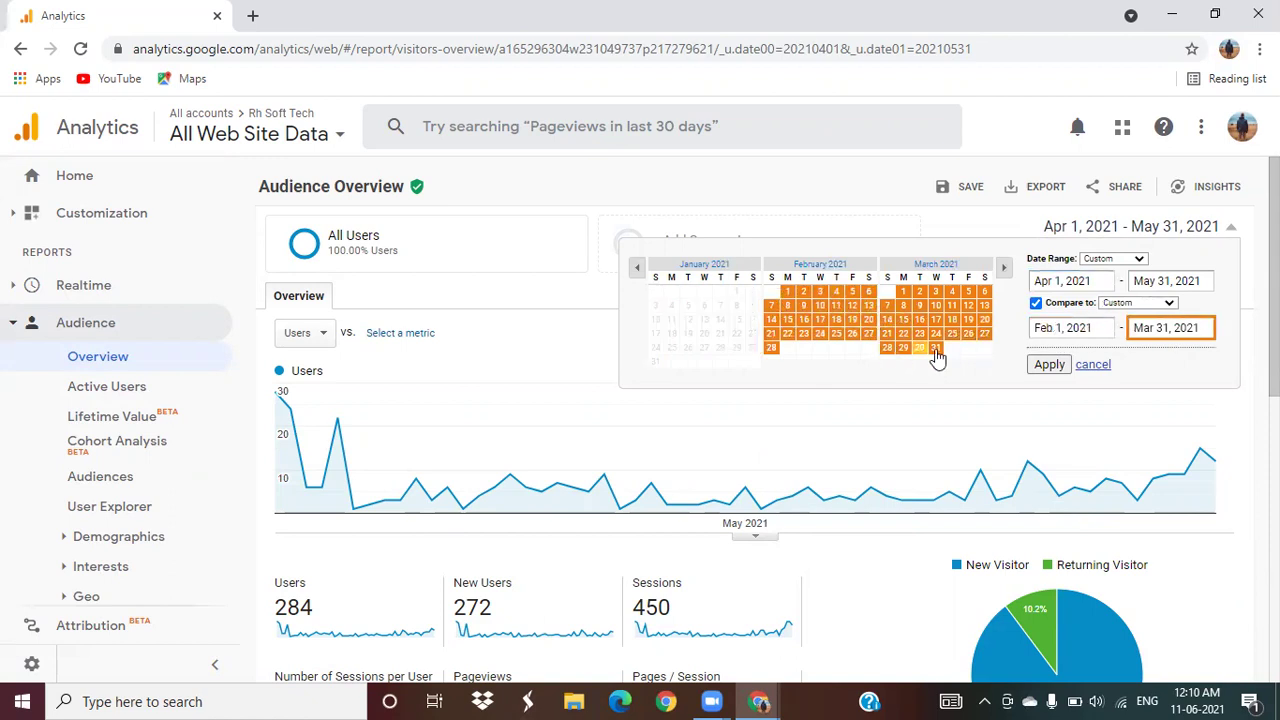
pyautogui.click(1058, 366)
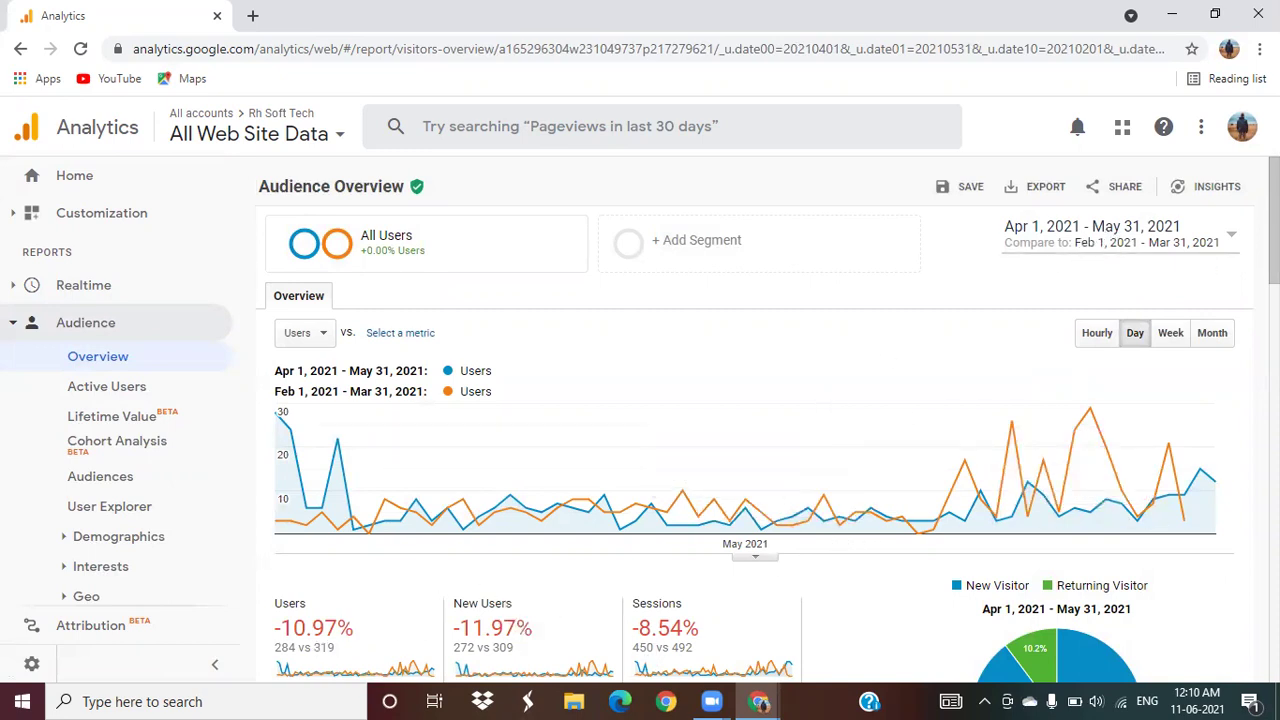
# Review the period comparison down to the language breakdown, and open the Active Users report.
pyautogui.scroll(-10, 750, 420)
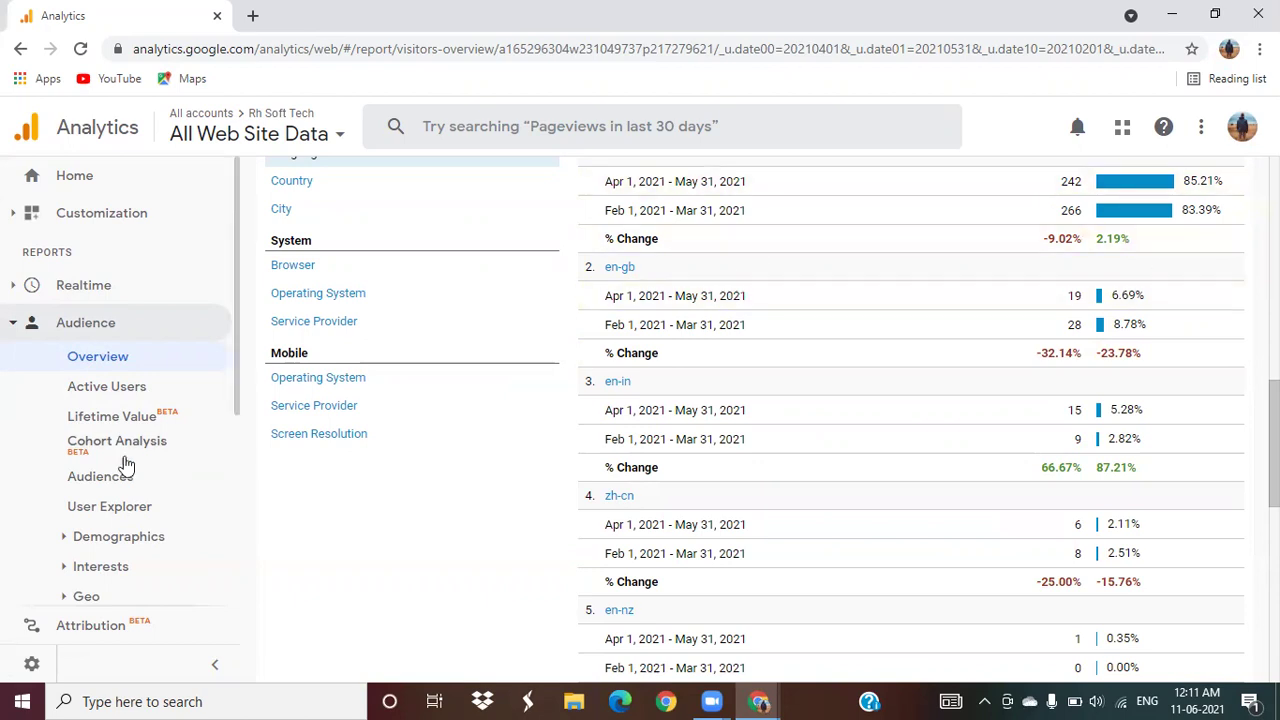
pyautogui.click(135, 393)
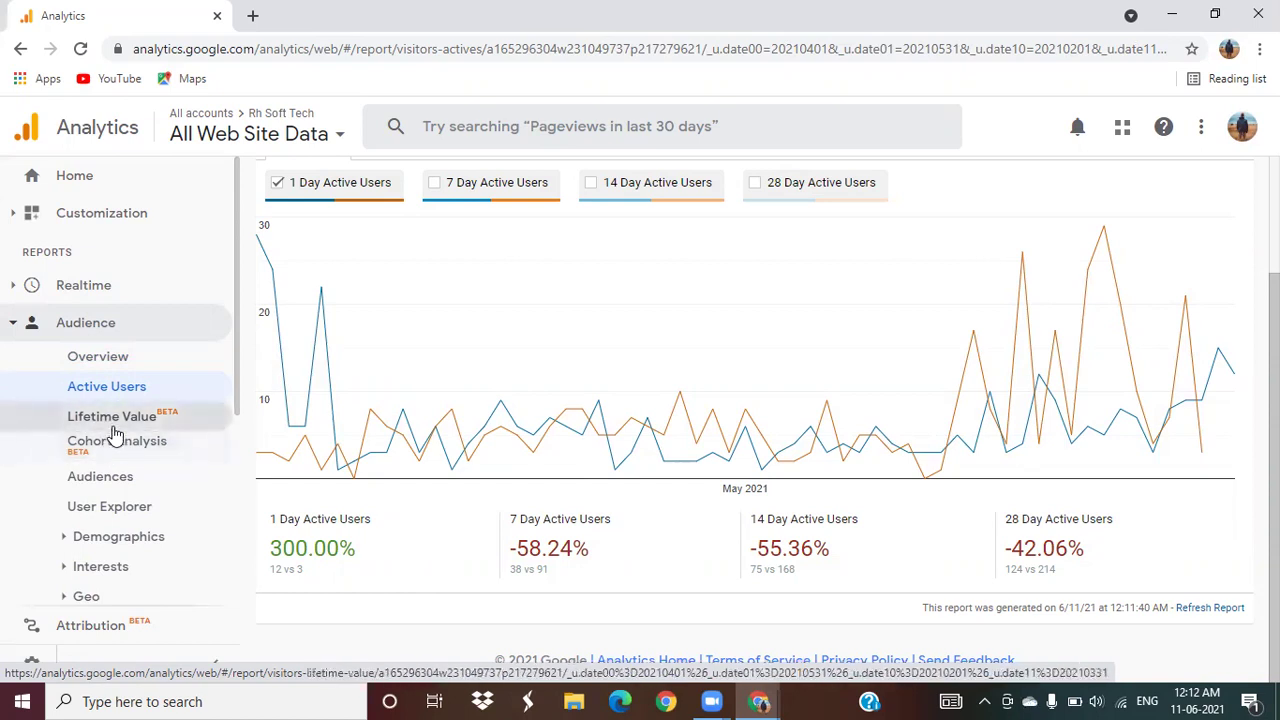
# Expand the Demographics and Interests groups and look through the remaining Audience report categories.
pyautogui.click(118, 538)
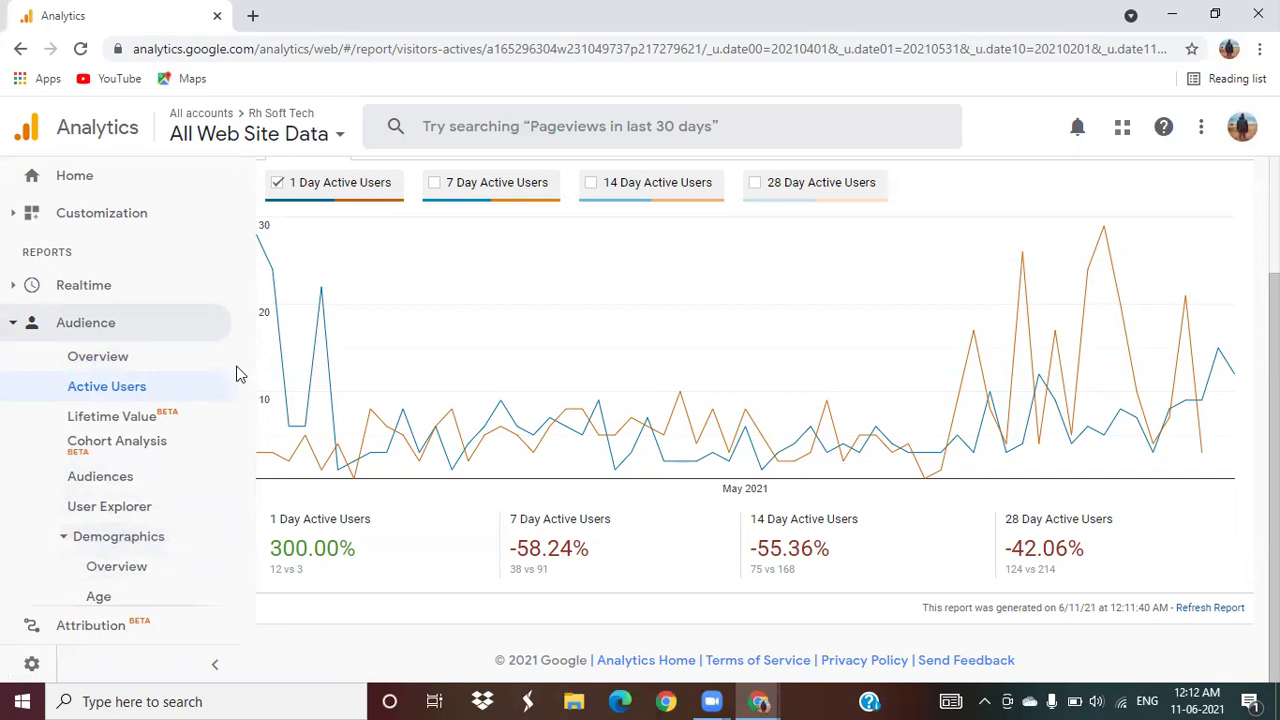
pyautogui.moveTo(237, 375); pyautogui.dragTo(237, 446)
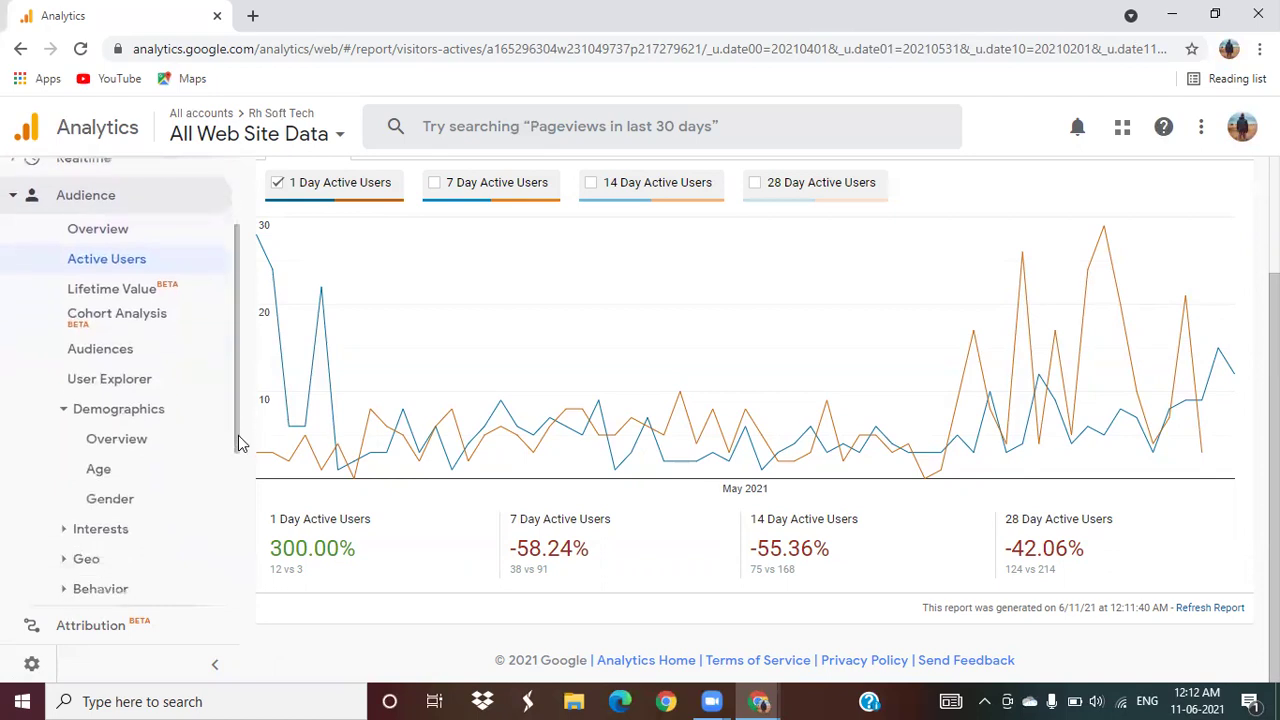
pyautogui.click(118, 527)
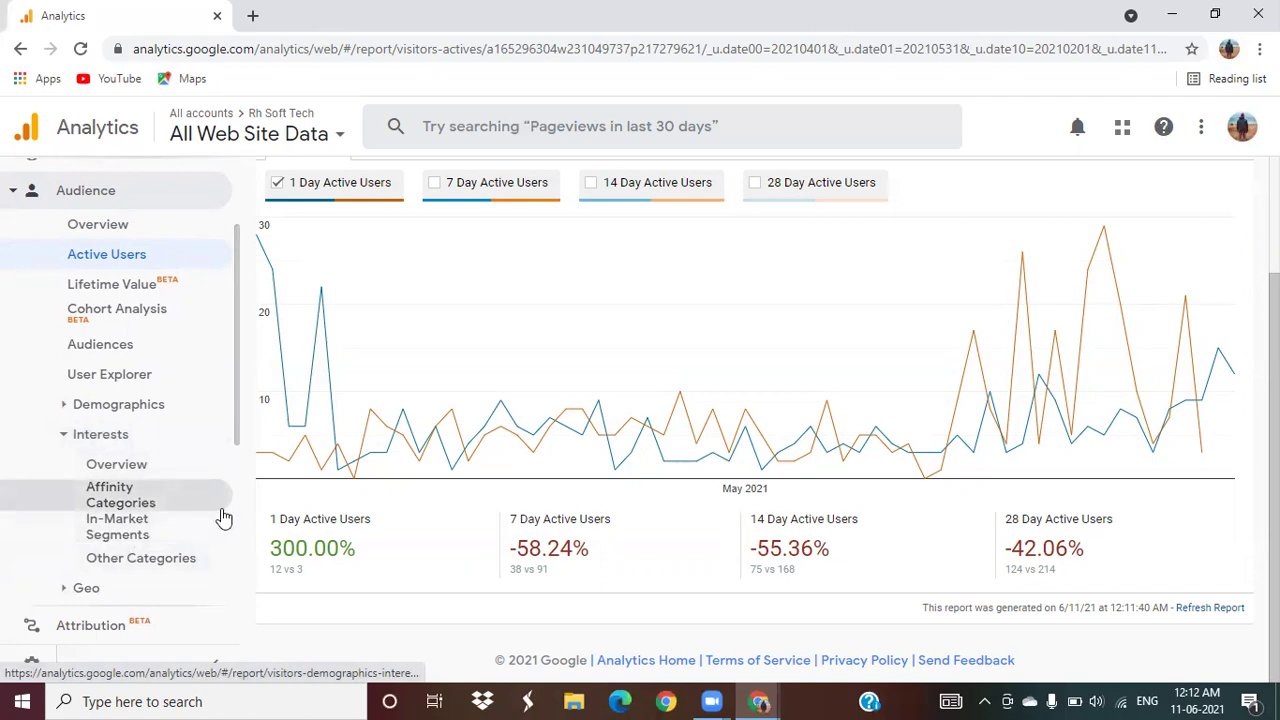
pyautogui.scroll(-3, 236, 500)
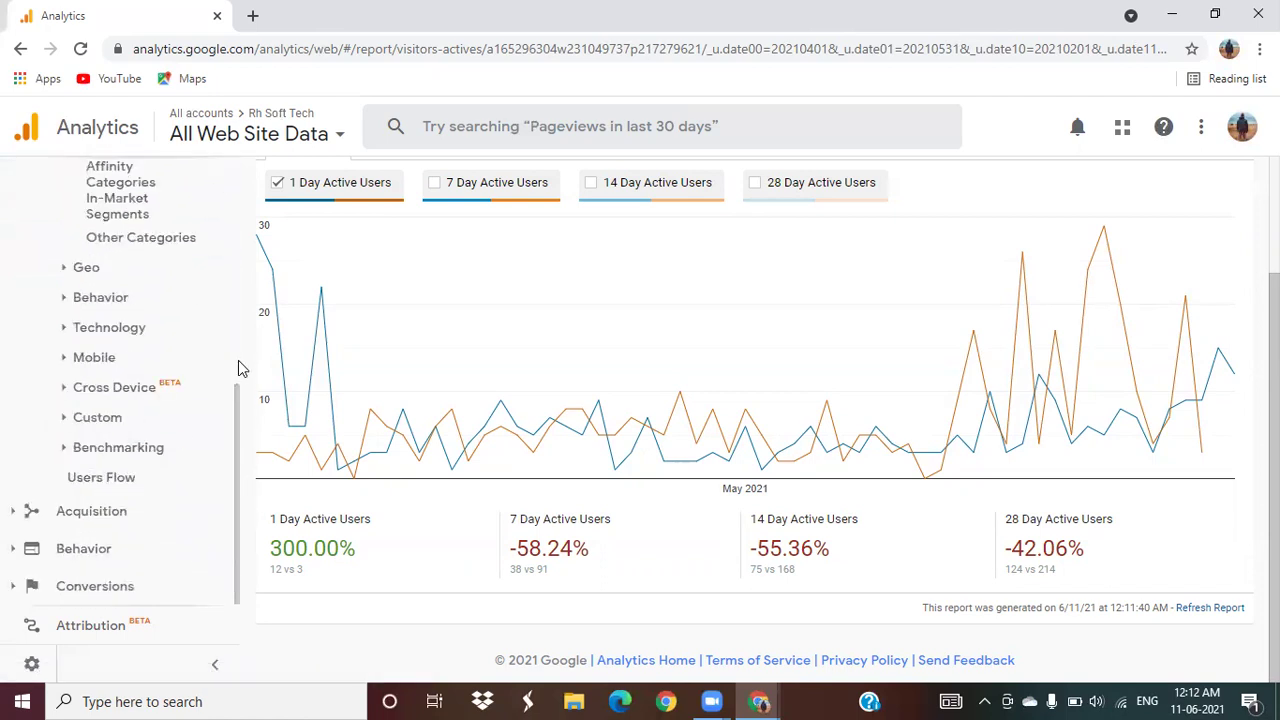
pyautogui.scroll(4, 237, 368)
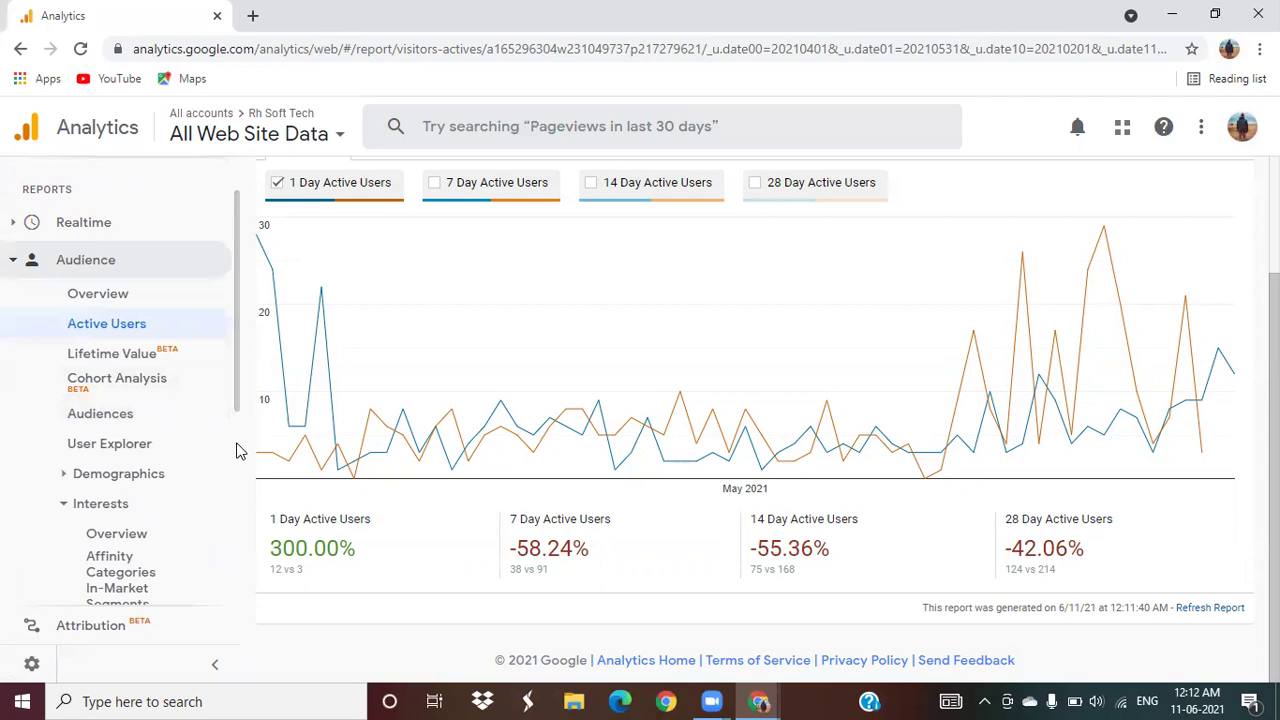
pyautogui.scroll(-4, 237, 451)
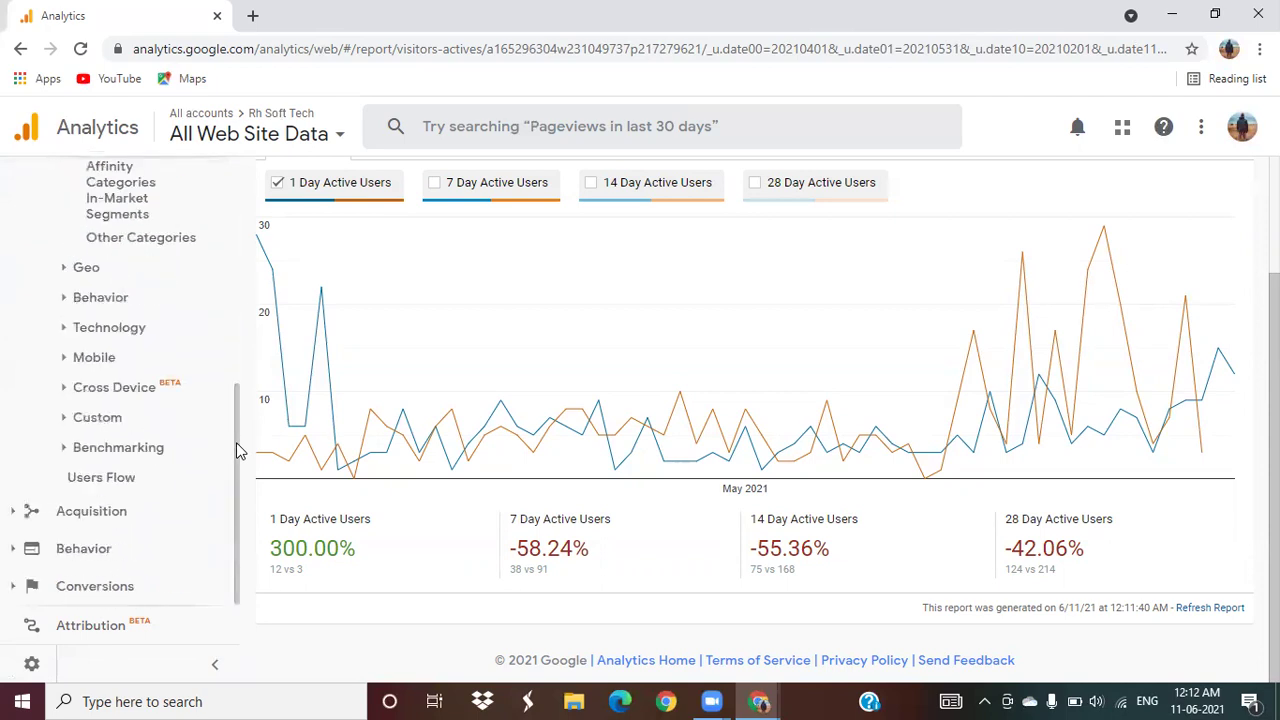
# Open the Language report under Geo and expand the Audience Behavior group.
pyautogui.click(91, 271)
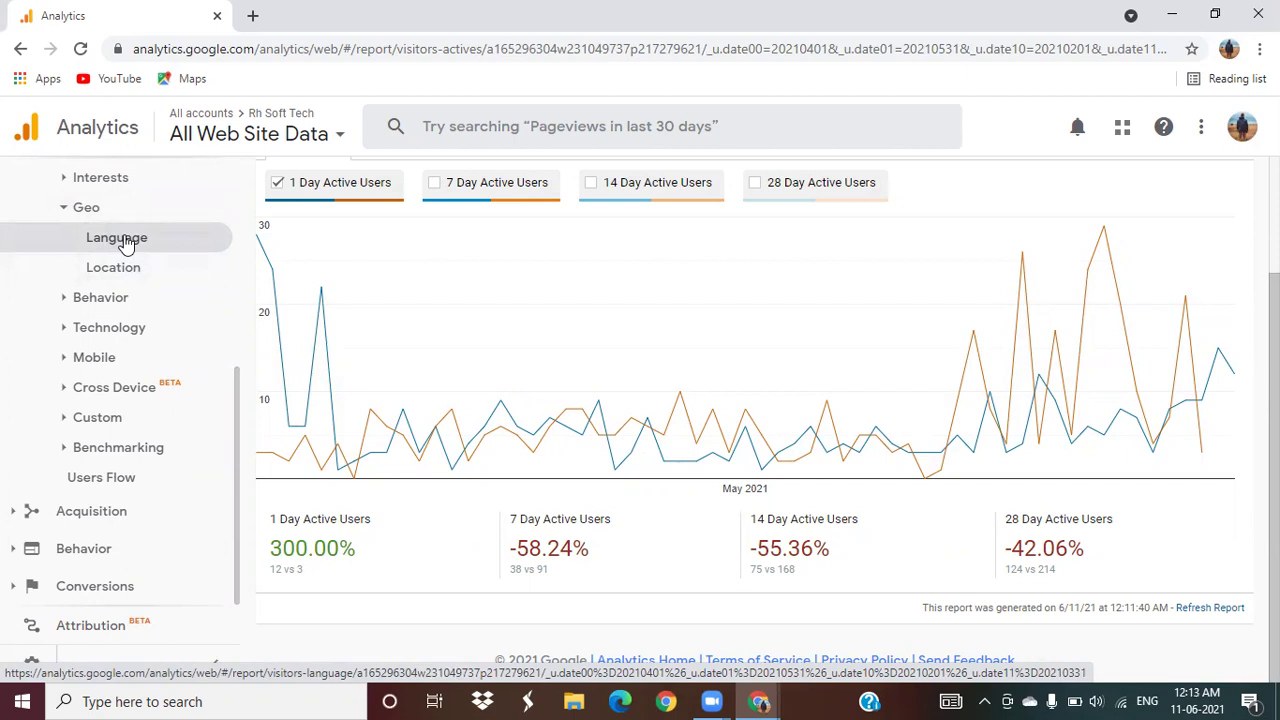
pyautogui.click(126, 245)
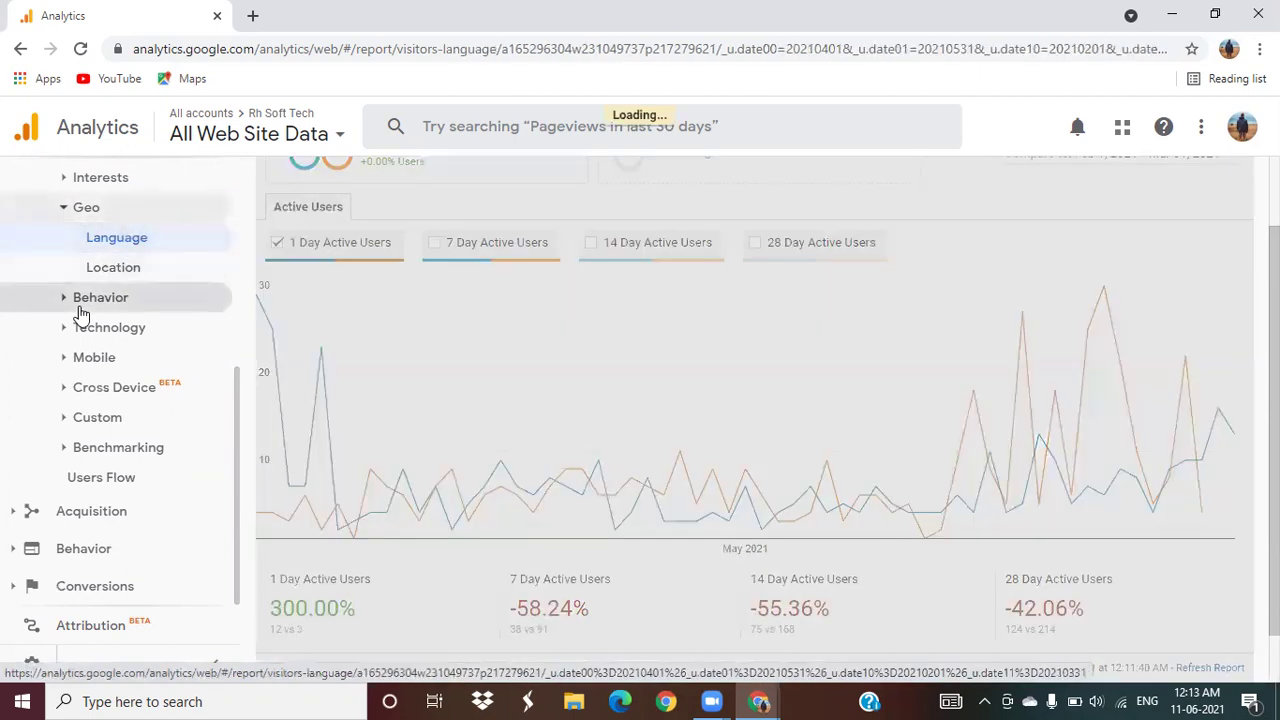
pyautogui.click(87, 304)
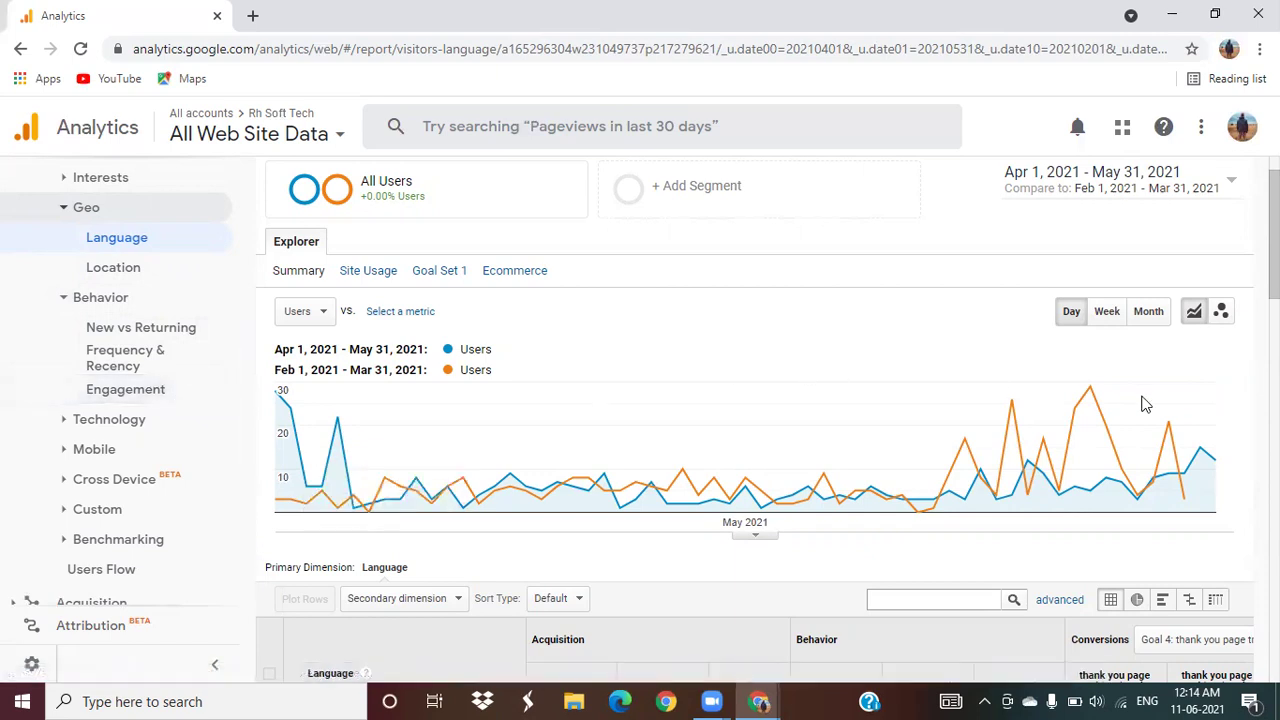
# Sort the Language report's table by Sessions.
pyautogui.scroll(-3, 1066, 388)
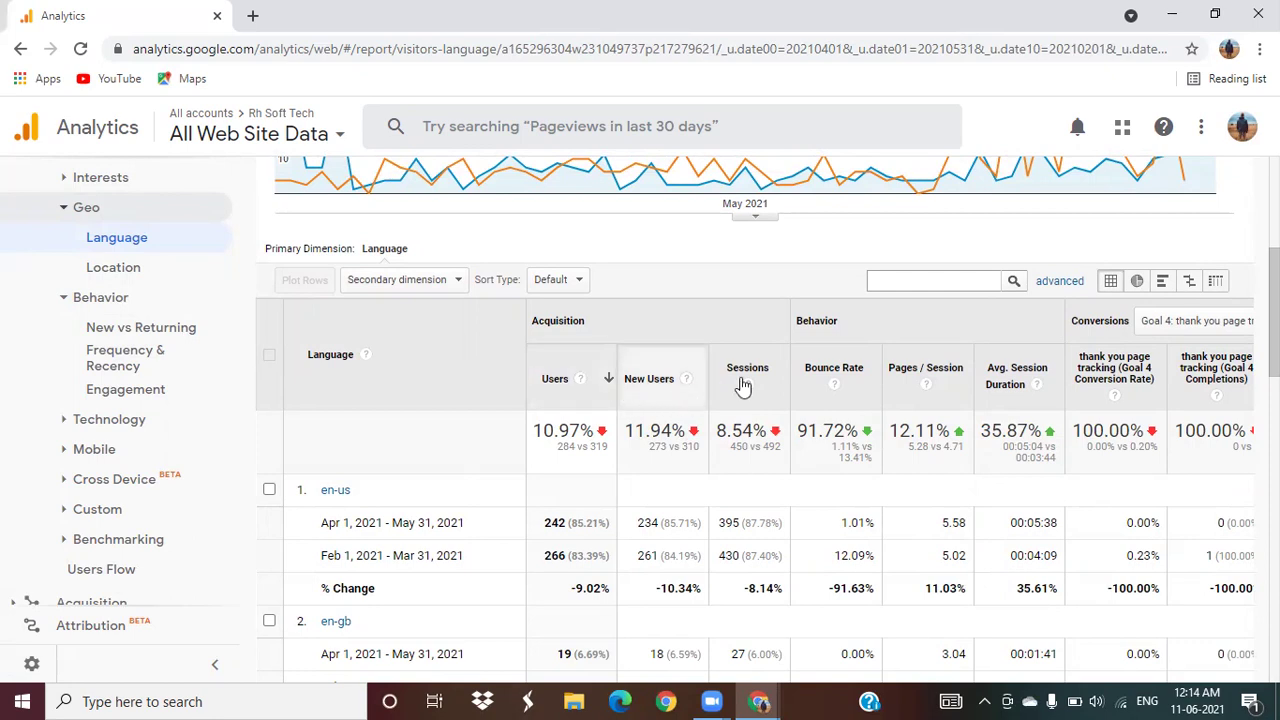
pyautogui.click(774, 380)
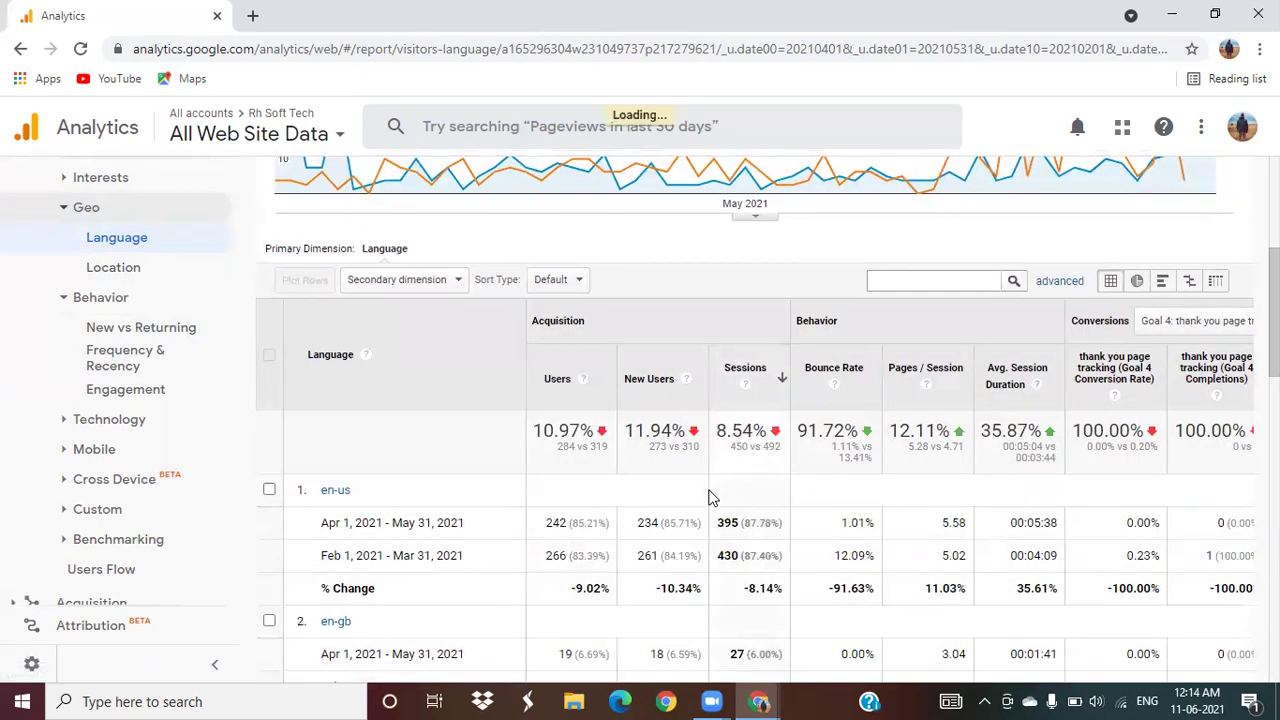
# Switch to the incognito window showing the "Be an IT Expert with RH Soft Tech" post and close it.
pyautogui.moveTo(762, 700)
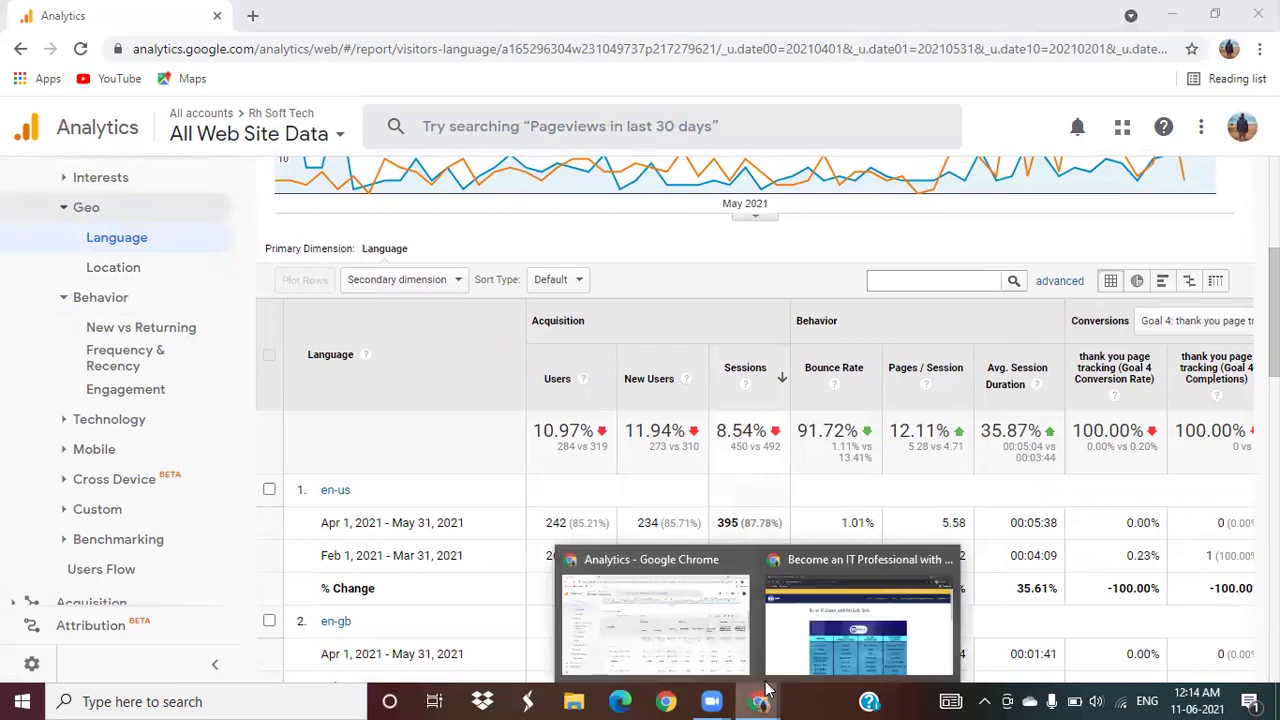
pyautogui.click(857, 630)
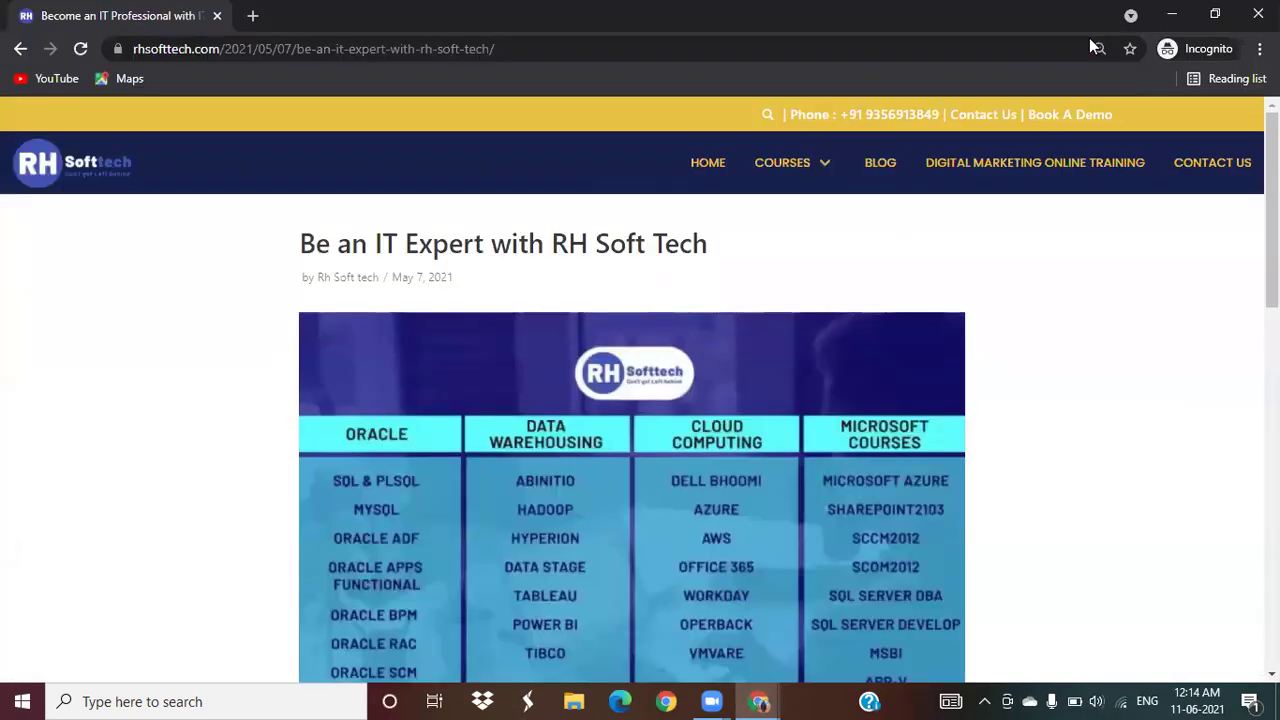
pyautogui.click(1258, 14)
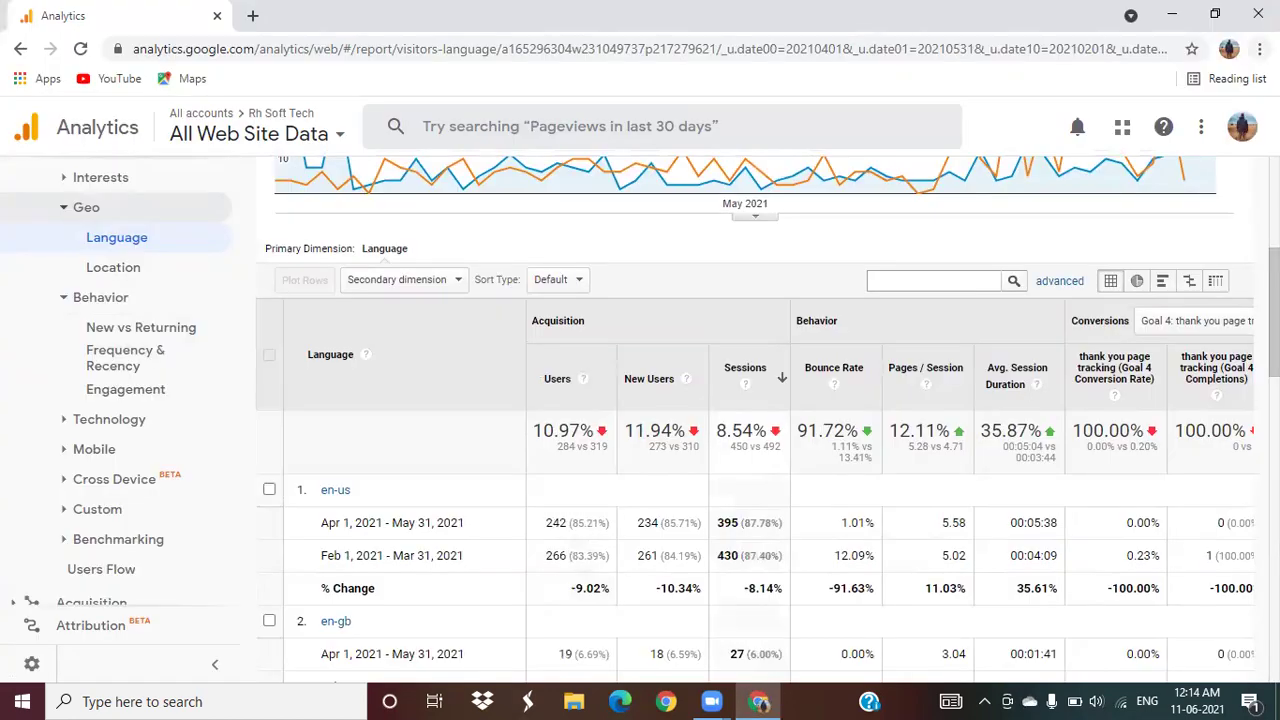
# Visit the rhsofttech.com home page in a new incognito window, and close it without opening another page.
pyautogui.click(1260, 48)
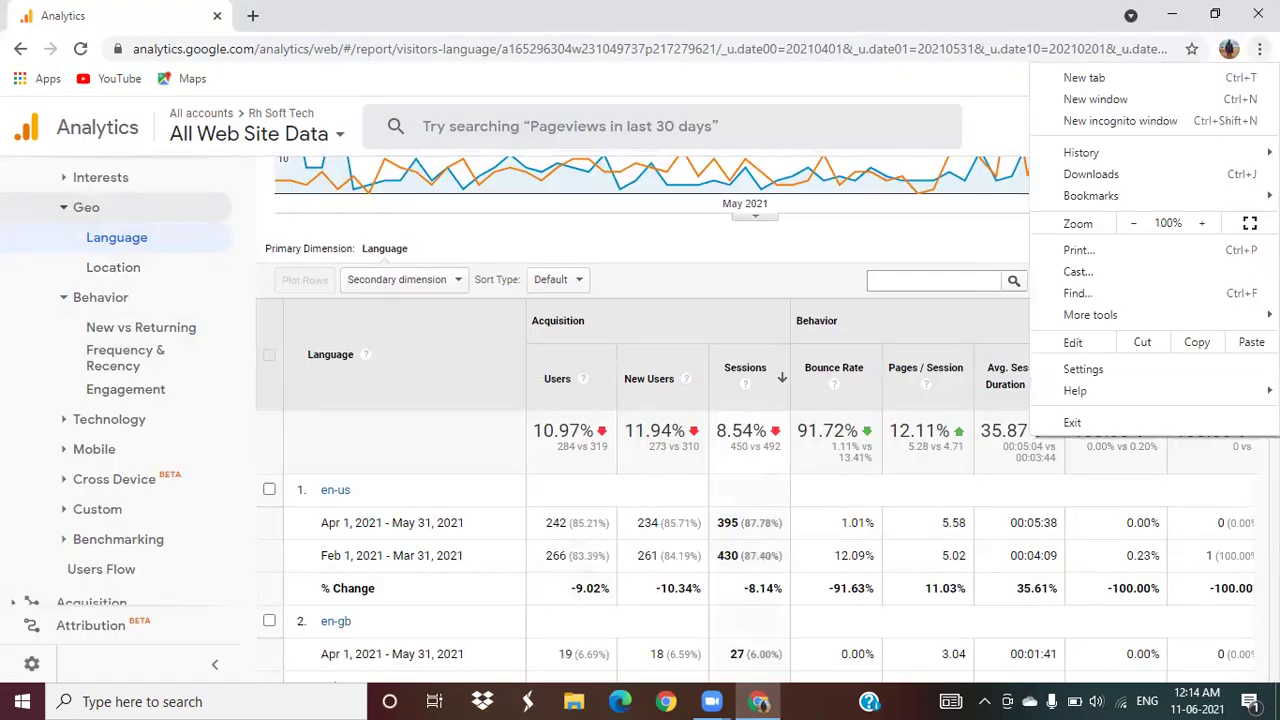
pyautogui.click(1227, 113)
pyautogui.write('r')
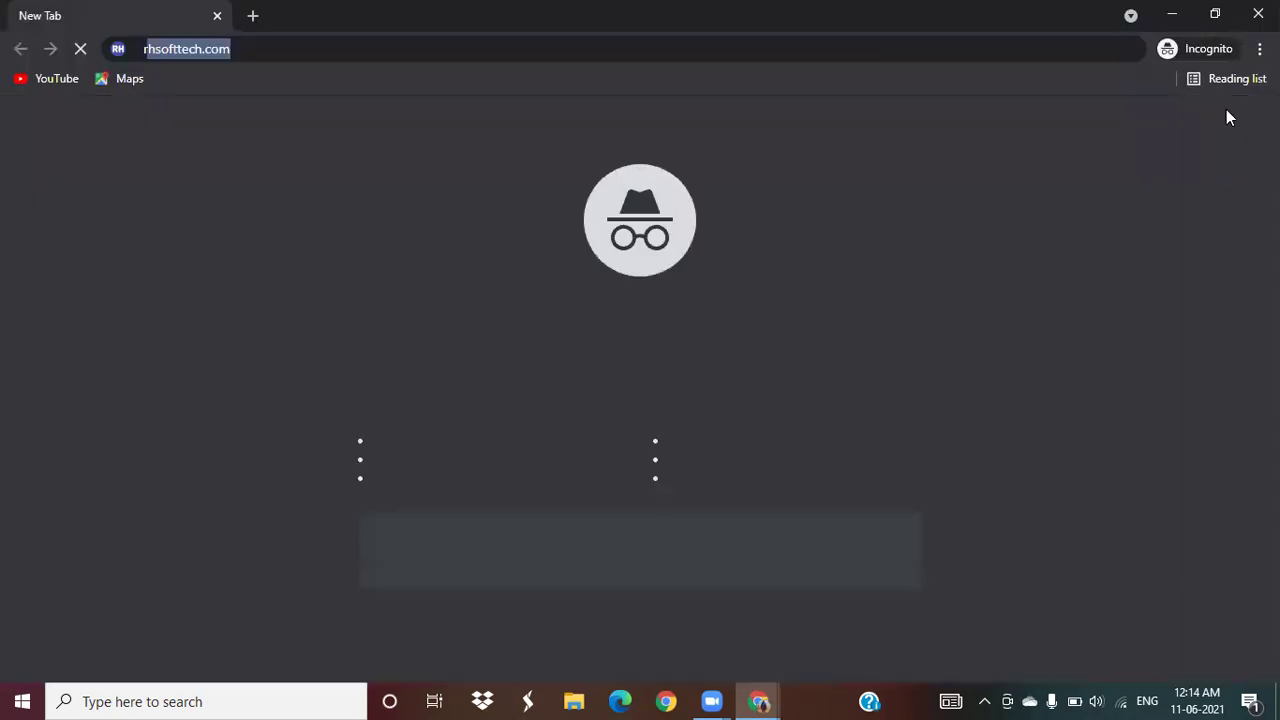
pyautogui.write('hso')
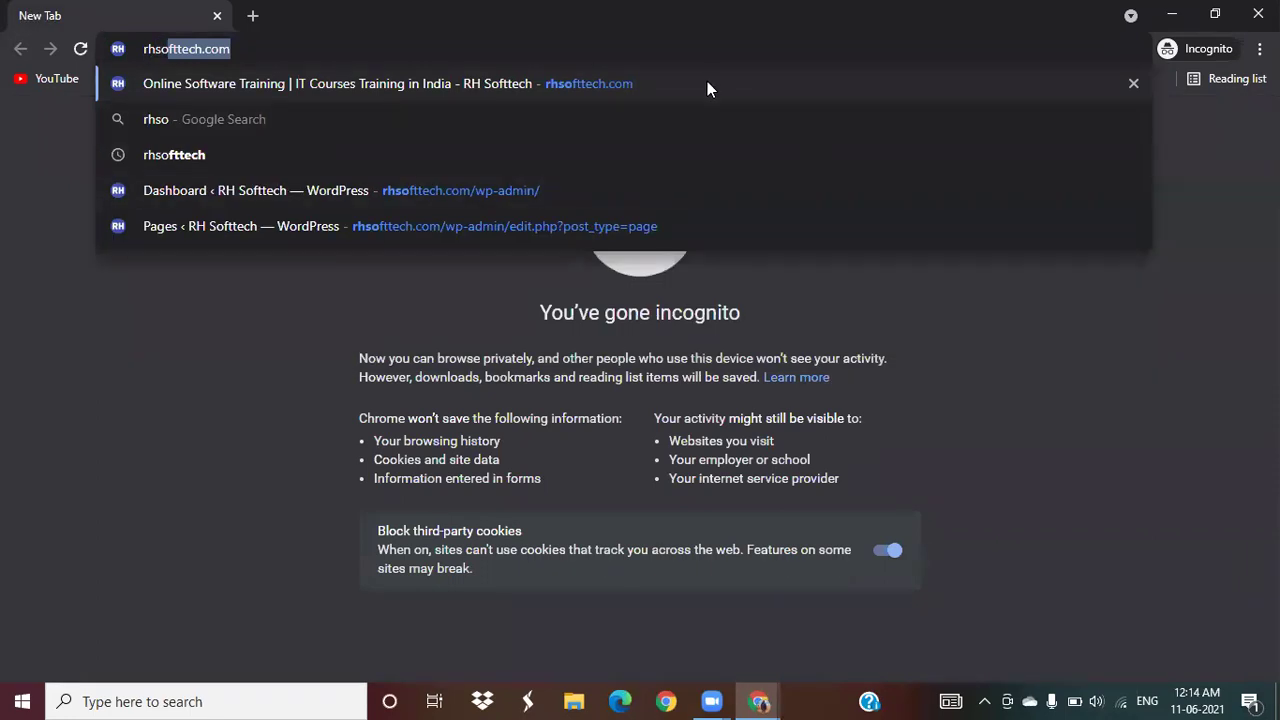
pyautogui.click(656, 88)
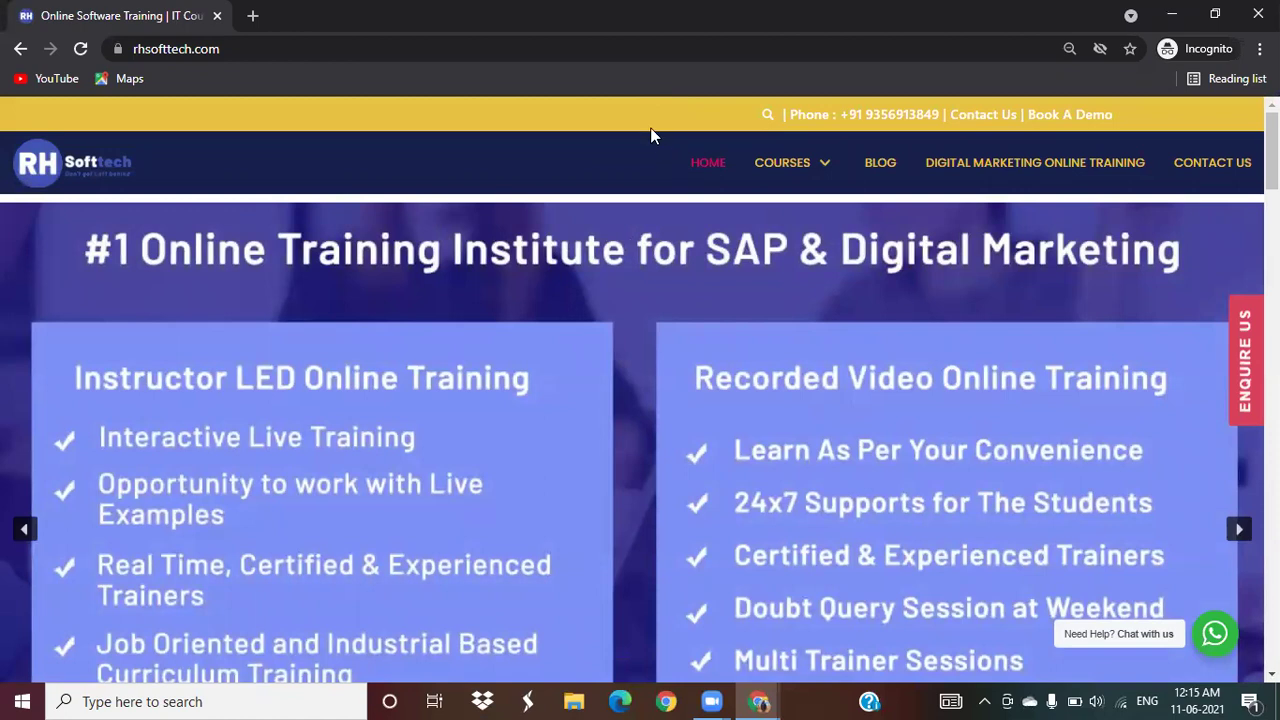
pyautogui.moveTo(773, 190)
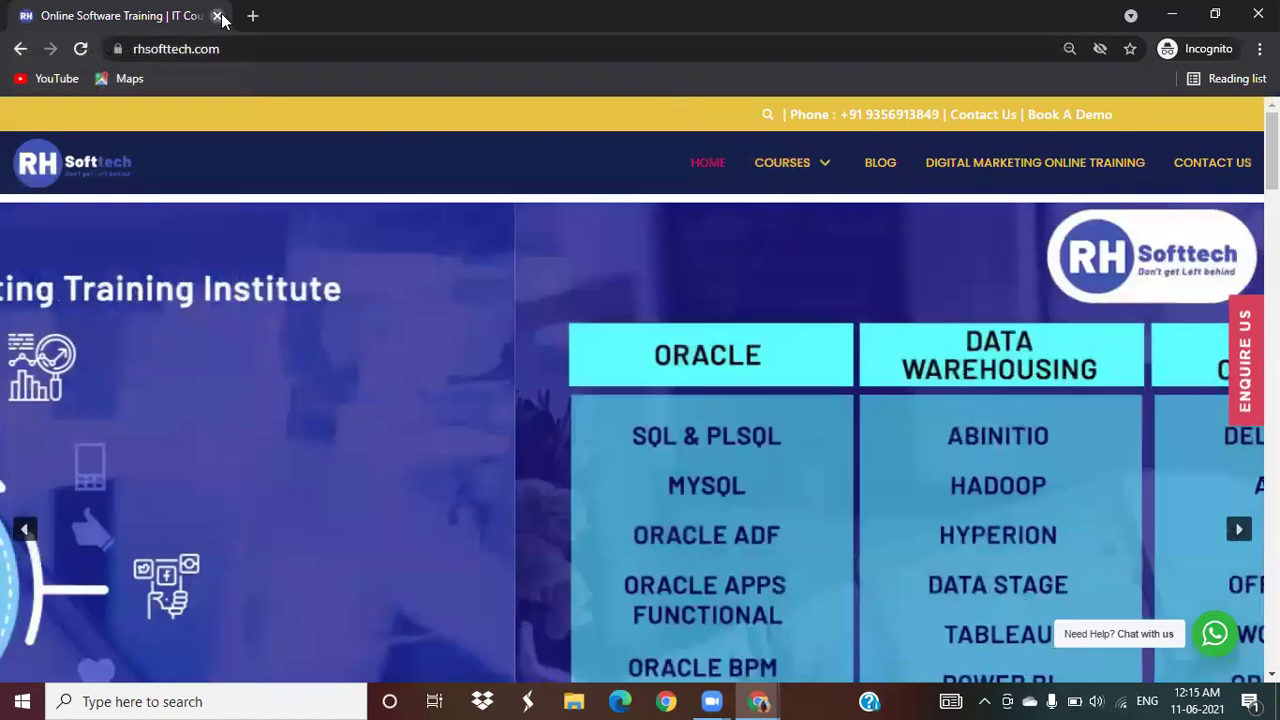
pyautogui.click(217, 16)
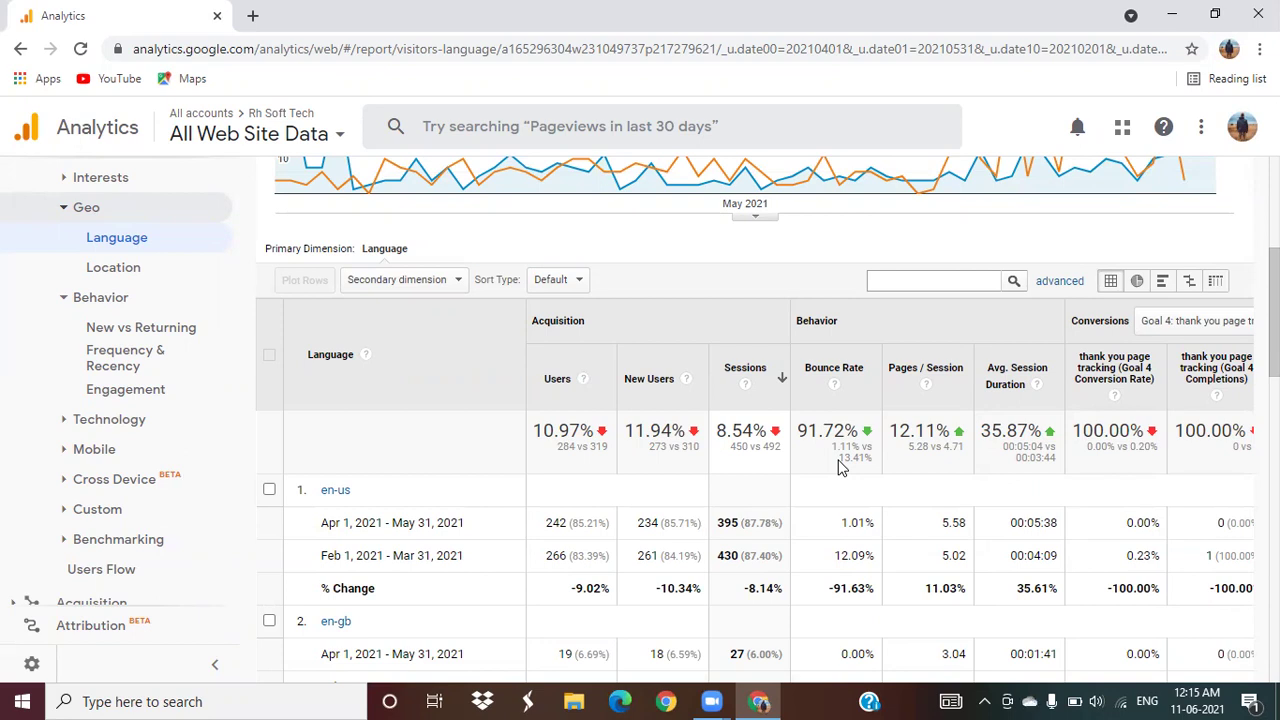
# Start a fresh incognito session from the Analytics window and load rhsofttech.com again.
pyautogui.click(1260, 49)
pyautogui.click(1218, 118)
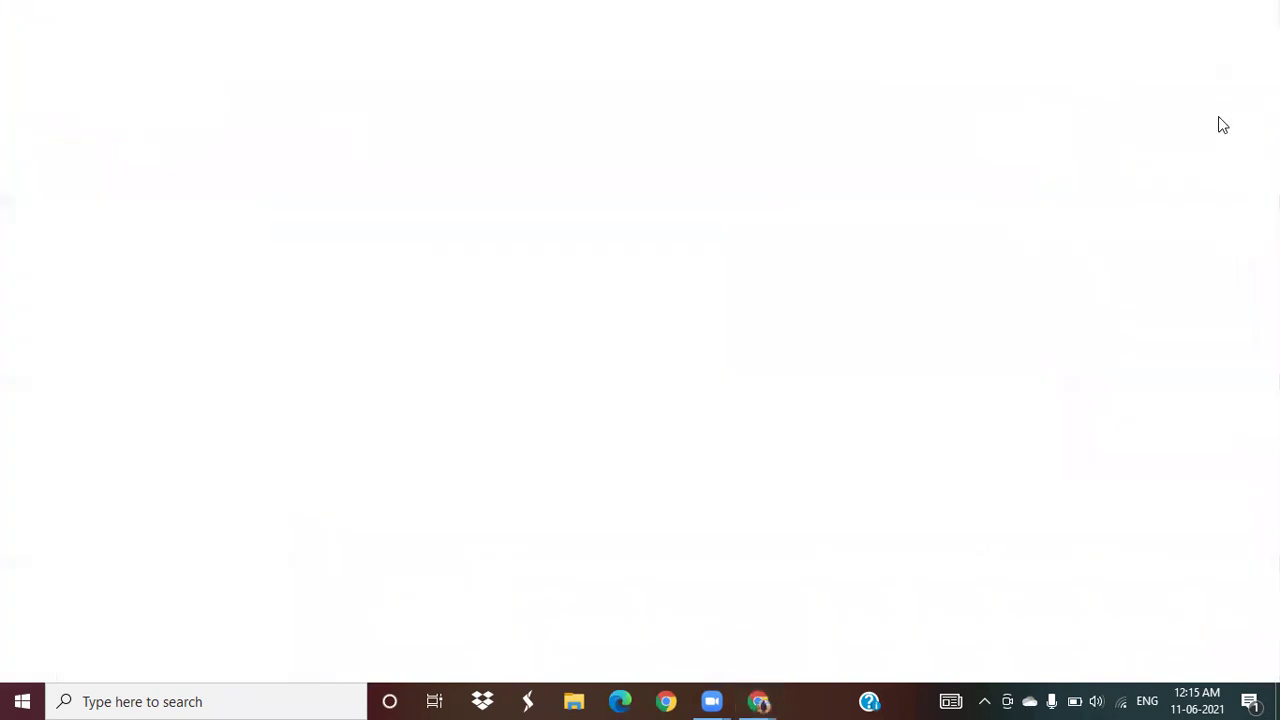
pyautogui.write('rhsof')
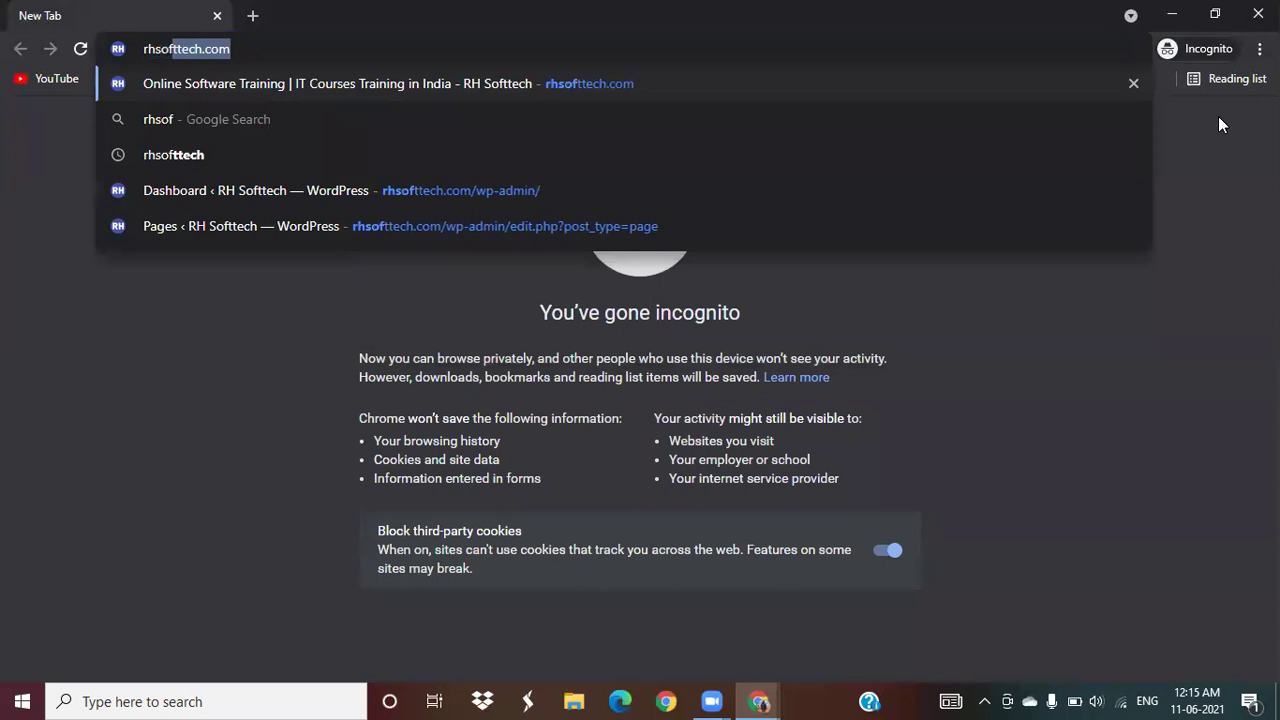
pyautogui.press('Return')
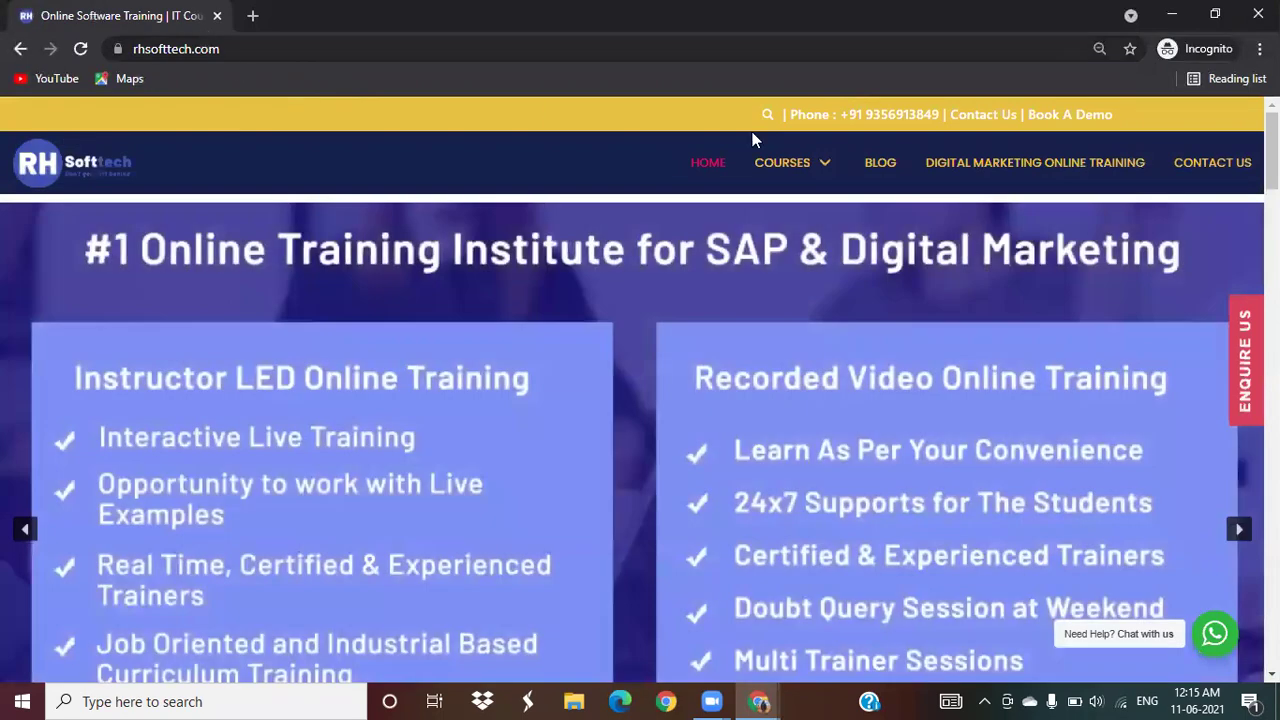
# Visit the site's Digital Marketing Online Training, Contact Us and Blog pages within the same incognito session, and end it by closing the window.
pyautogui.click(978, 165)
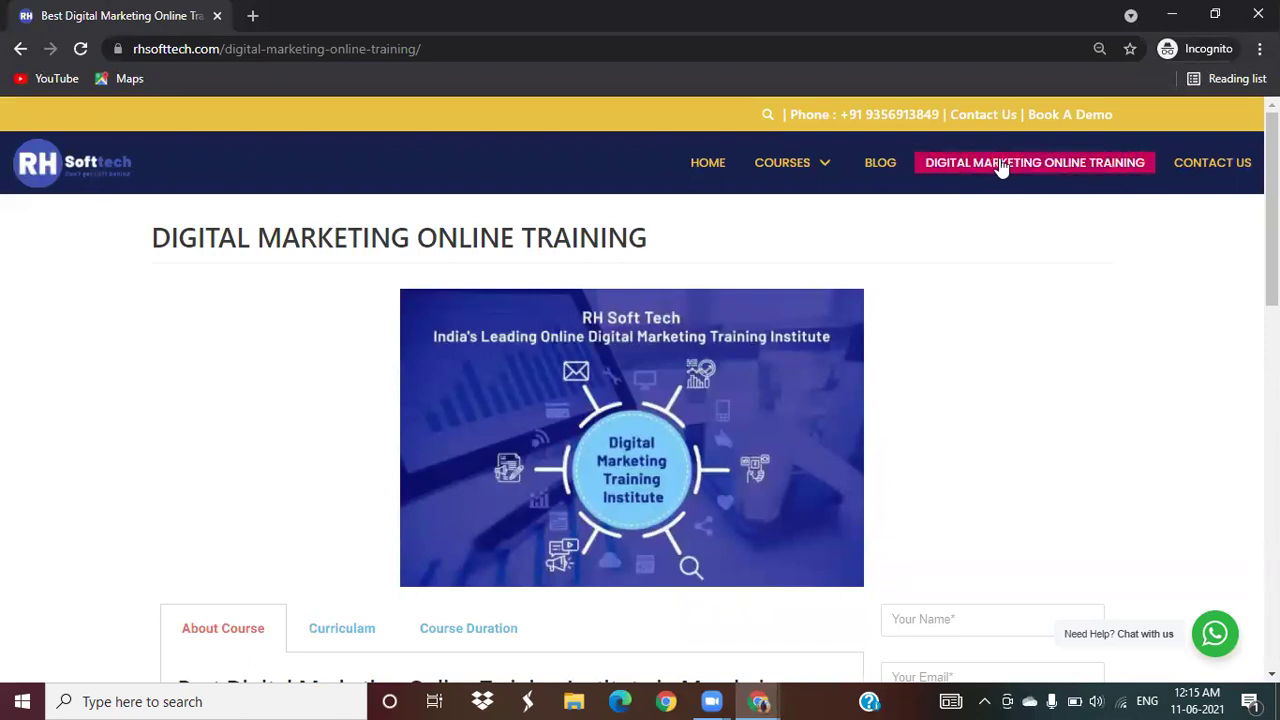
pyautogui.click(1206, 174)
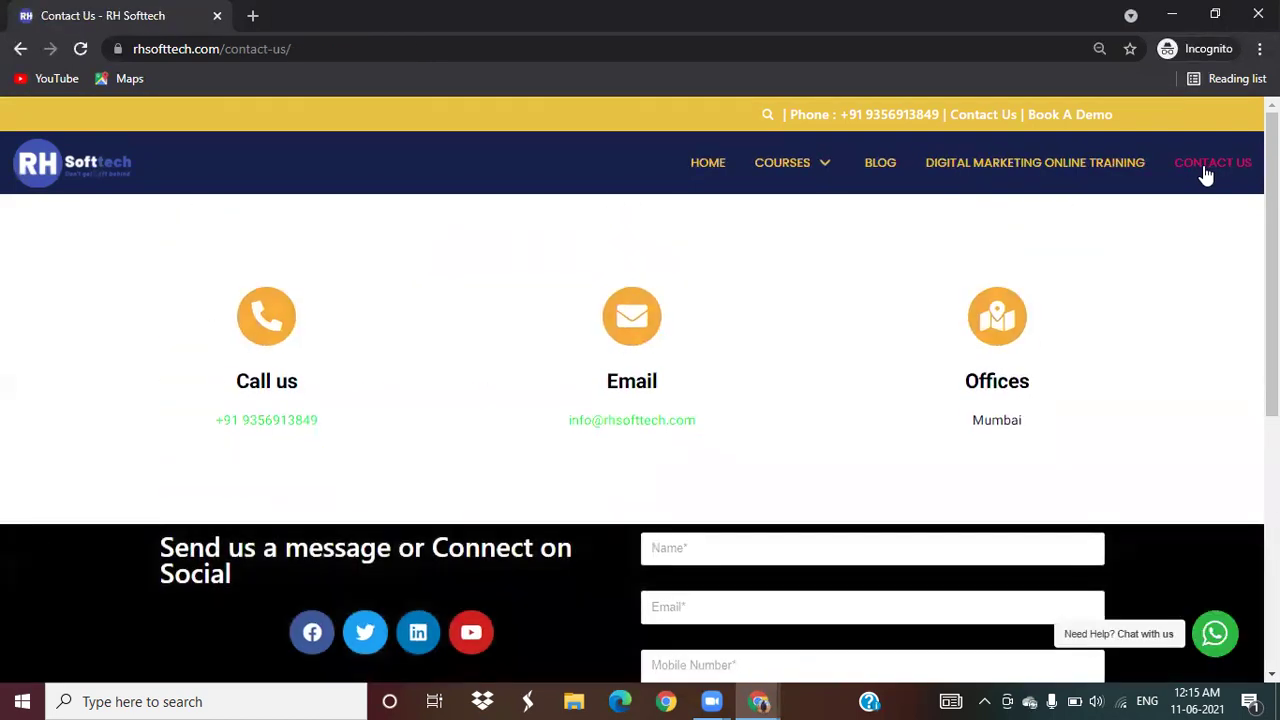
pyautogui.click(872, 166)
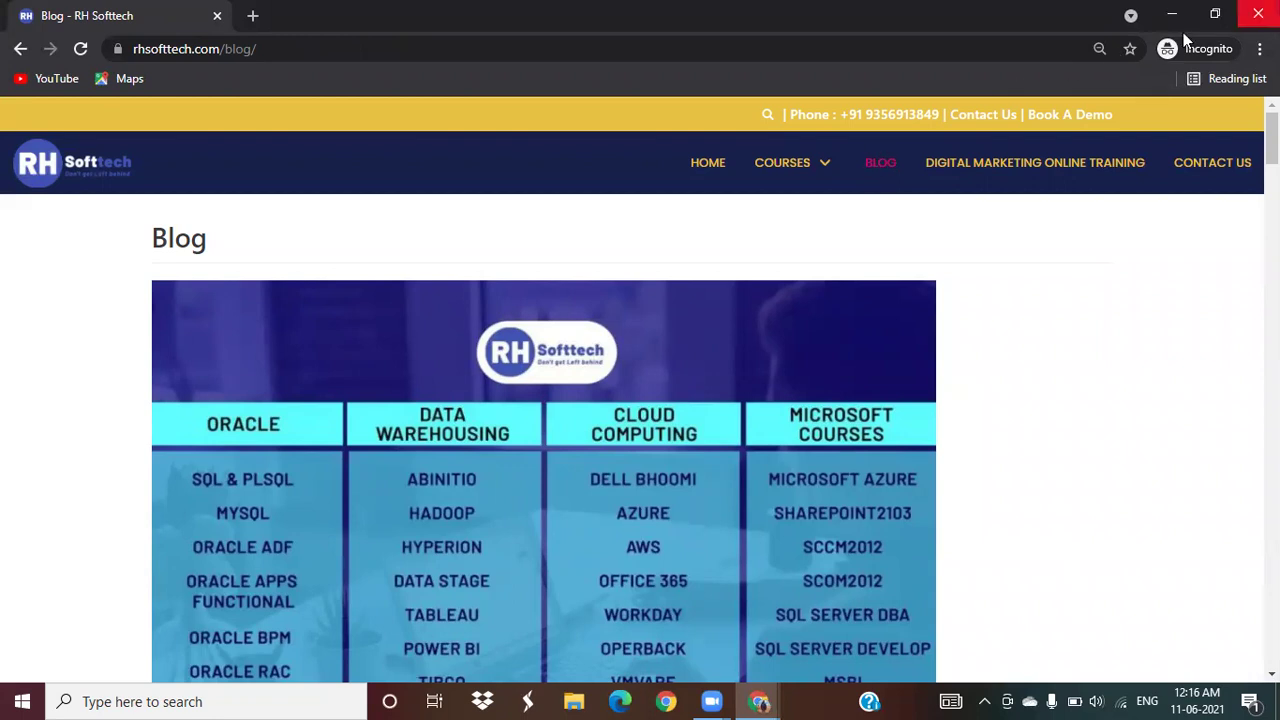
pyautogui.click(1258, 14)
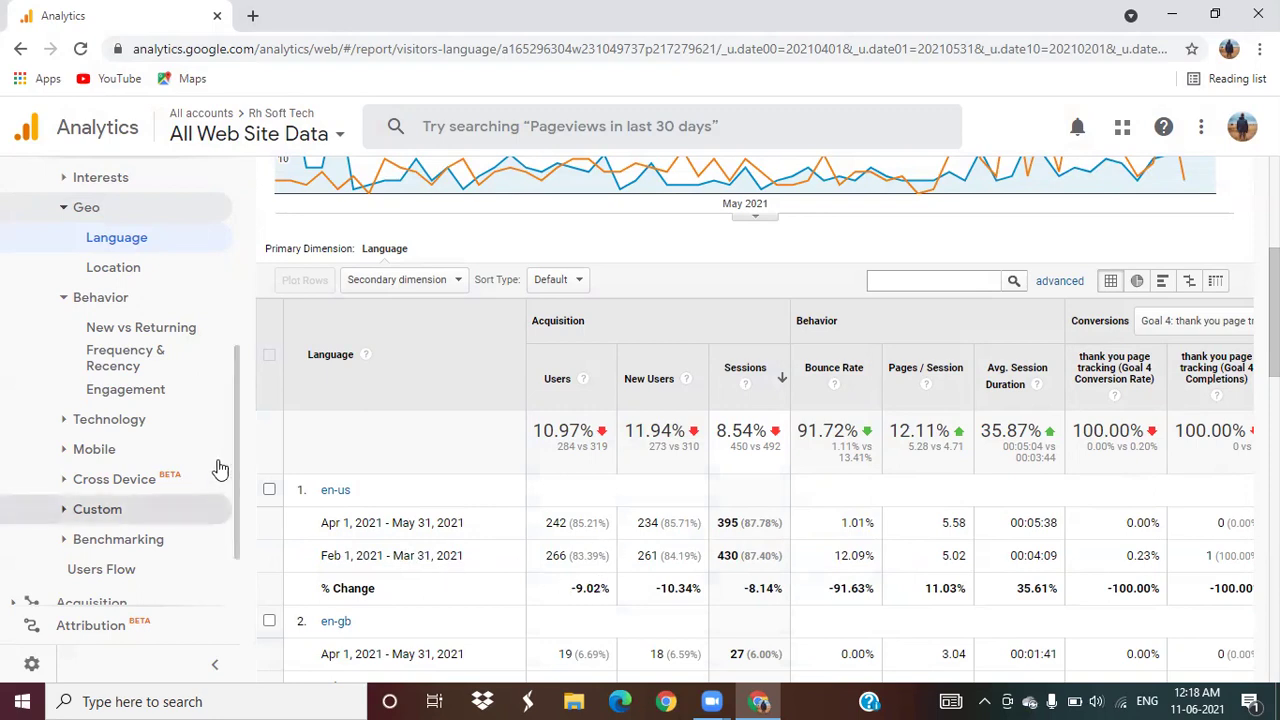
# Show which reports are available in the Technology and Mobile groups of the Audience section.
pyautogui.scroll(-1, 236, 459)
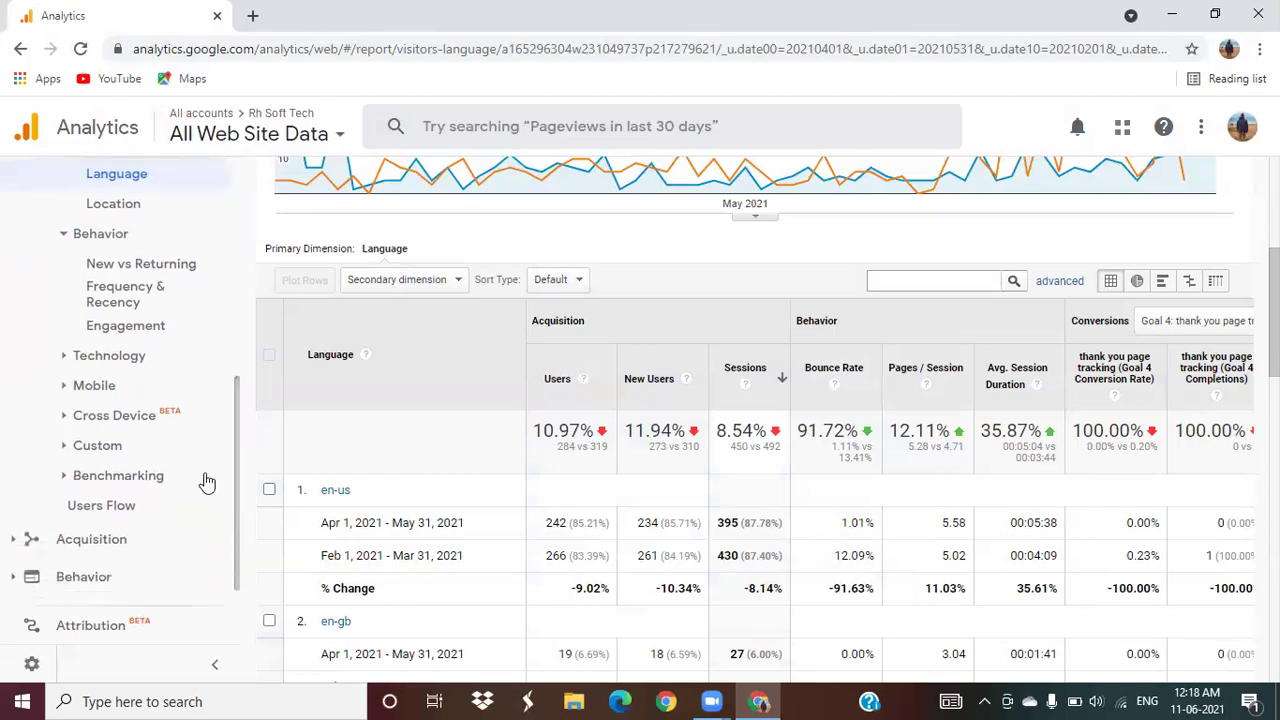
pyautogui.click(129, 356)
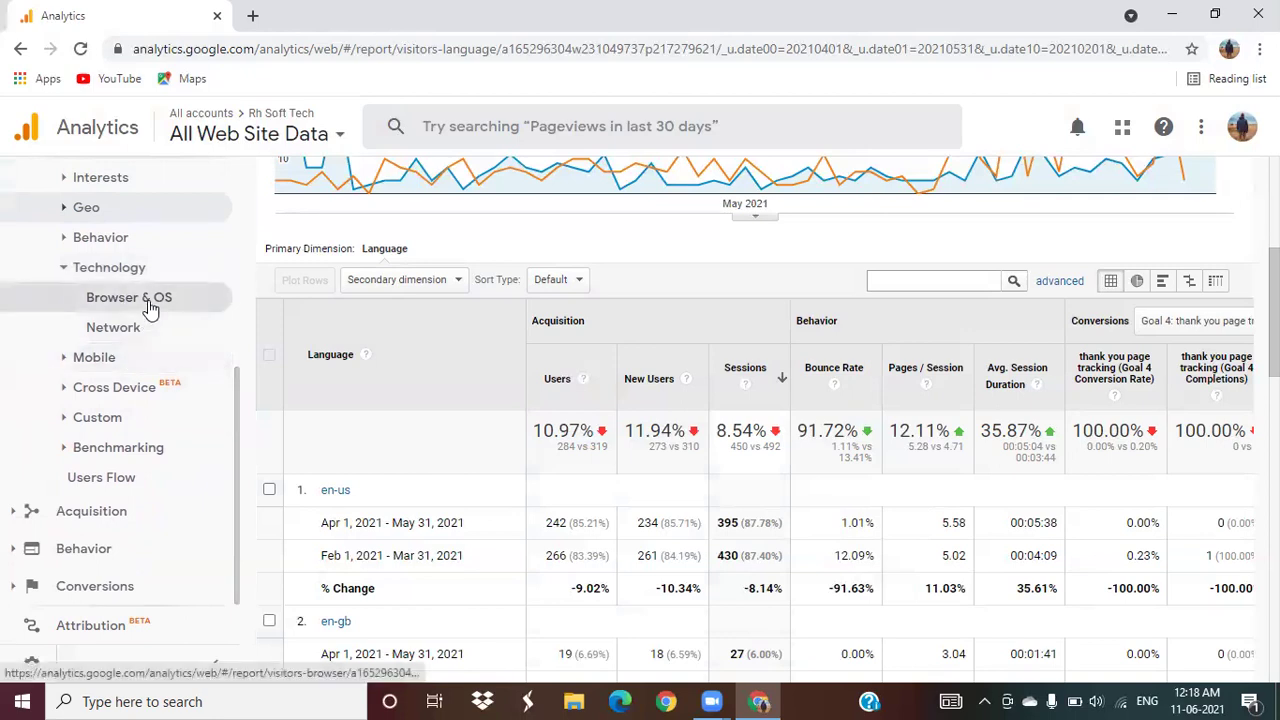
pyautogui.click(98, 367)
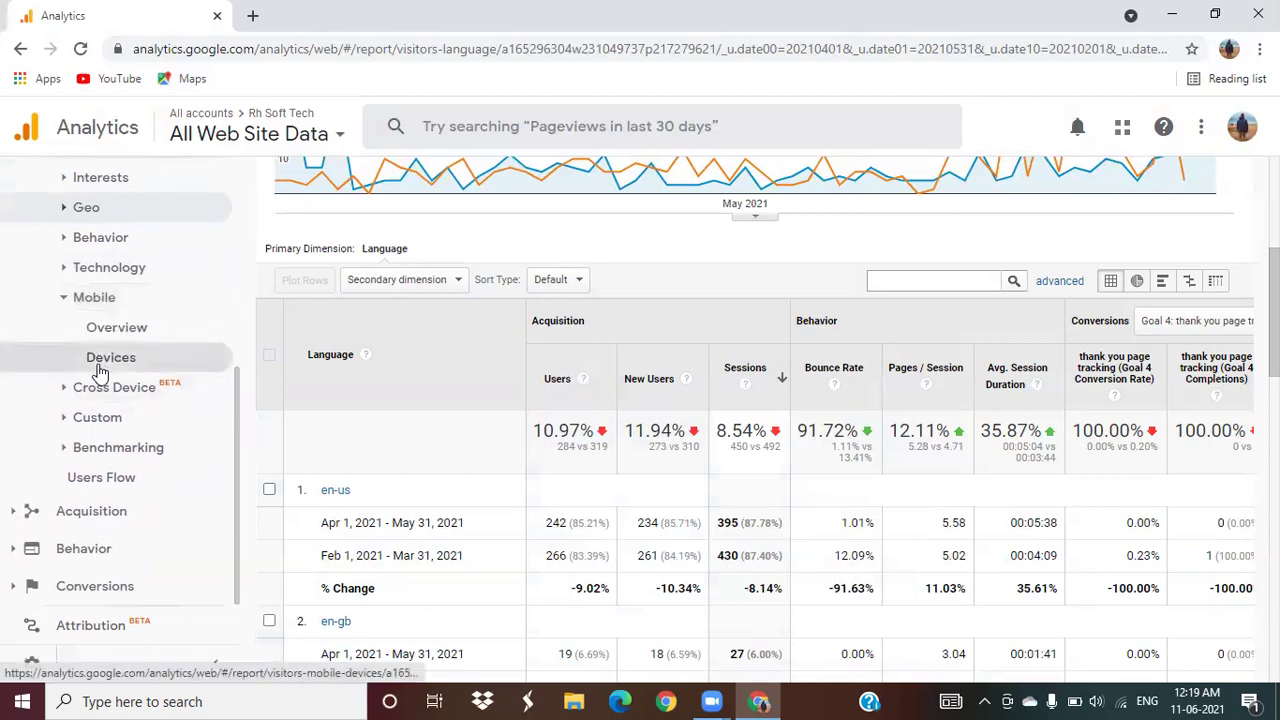
# View the Custom Variables report and the User Defined report of the Audience section, examining the User Defined Value table.
pyautogui.click(103, 430)
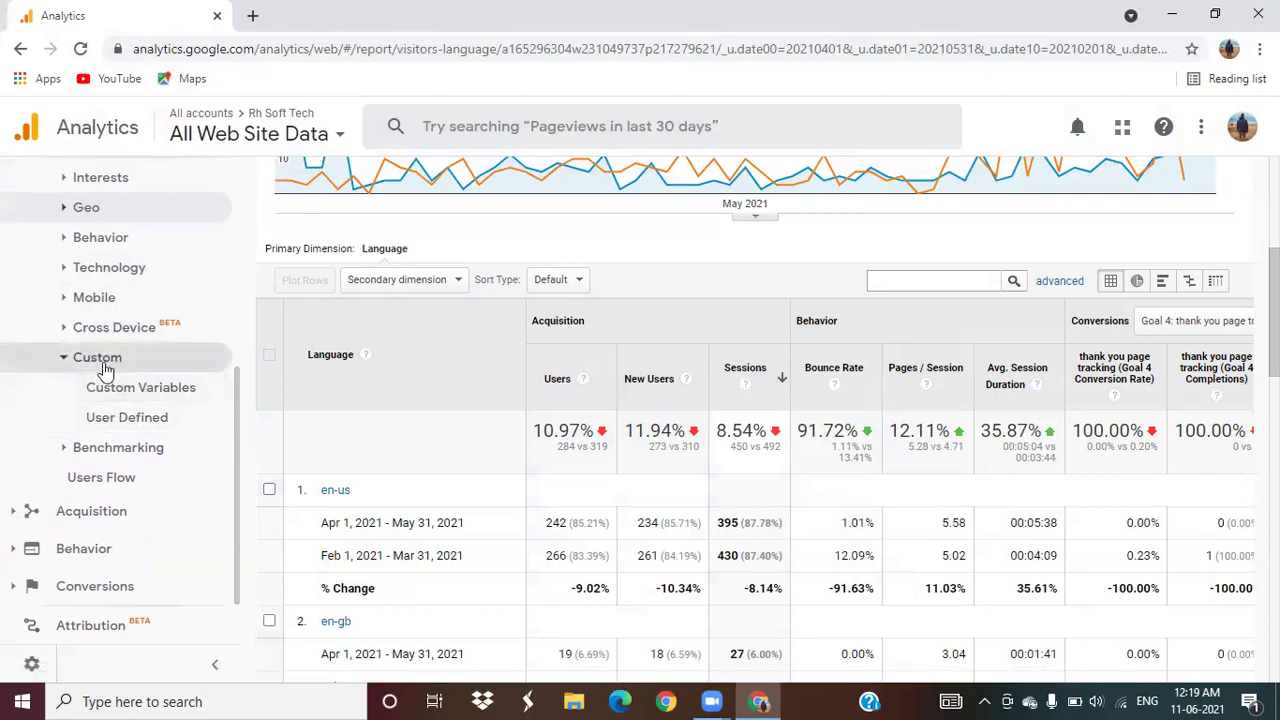
pyautogui.click(152, 390)
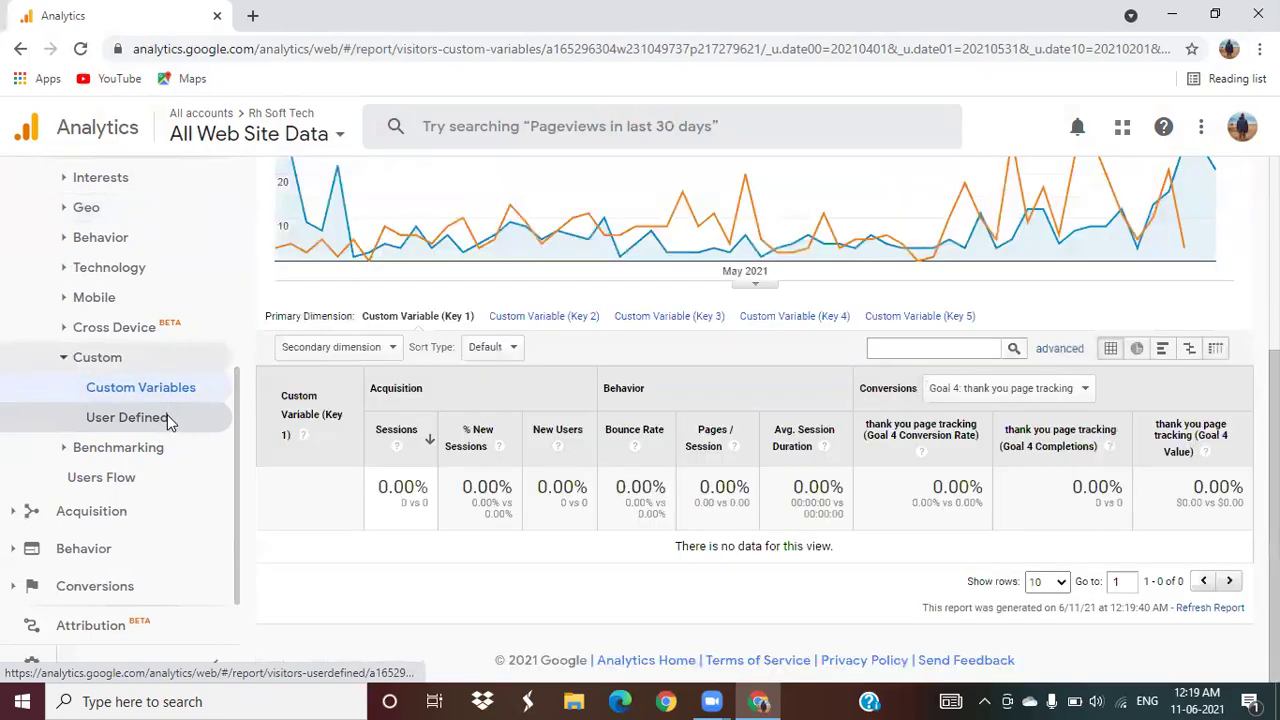
pyautogui.click(160, 420)
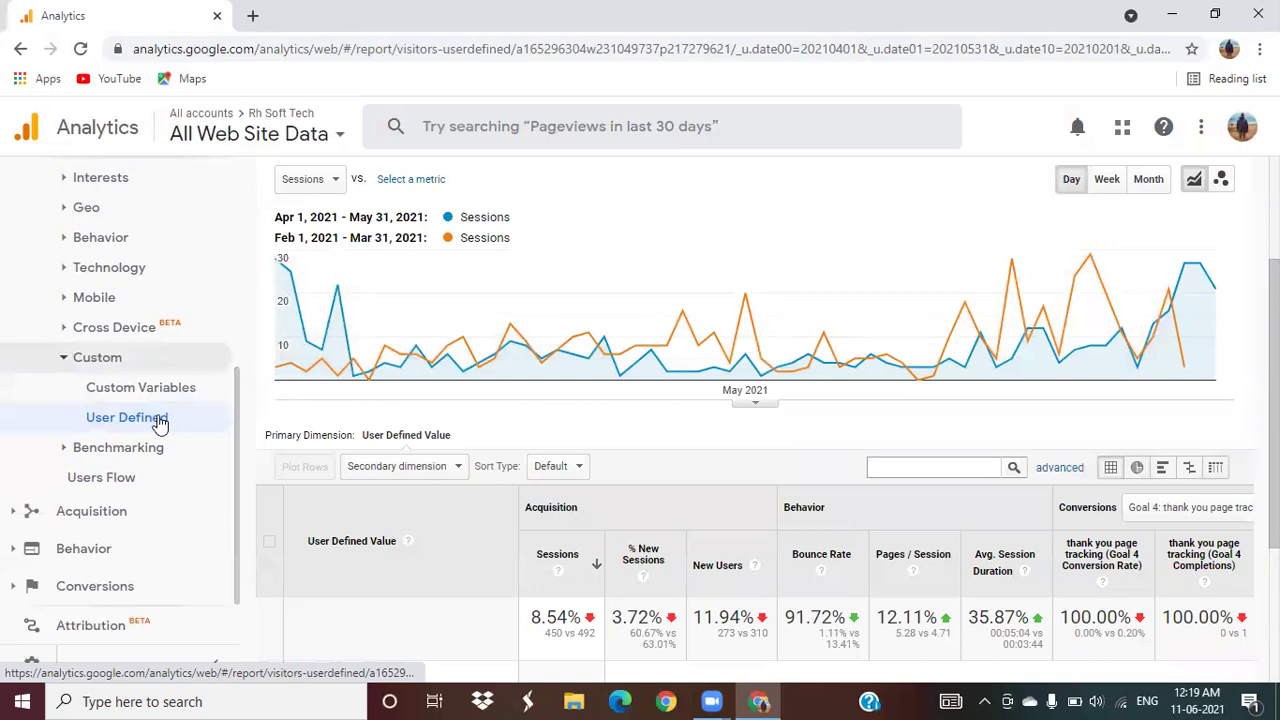
pyautogui.moveTo(1274, 470); pyautogui.dragTo(1274, 565)
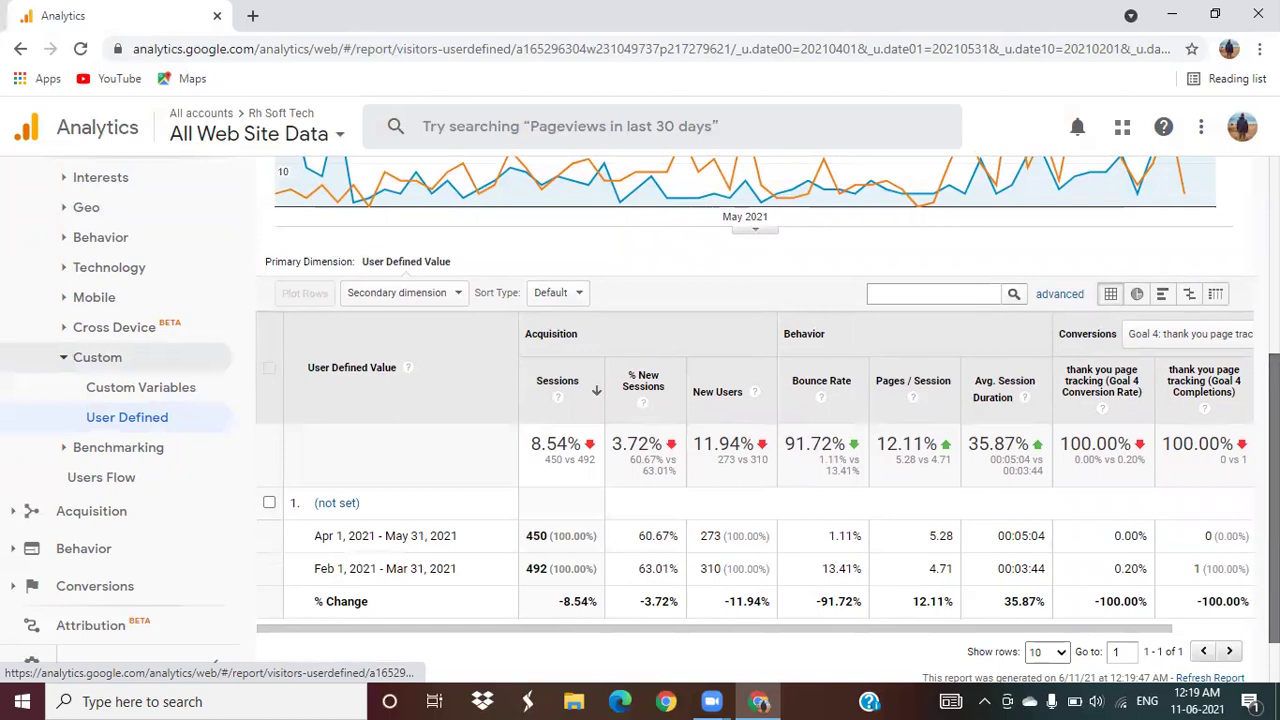
pyautogui.scroll(2, 592, 461)
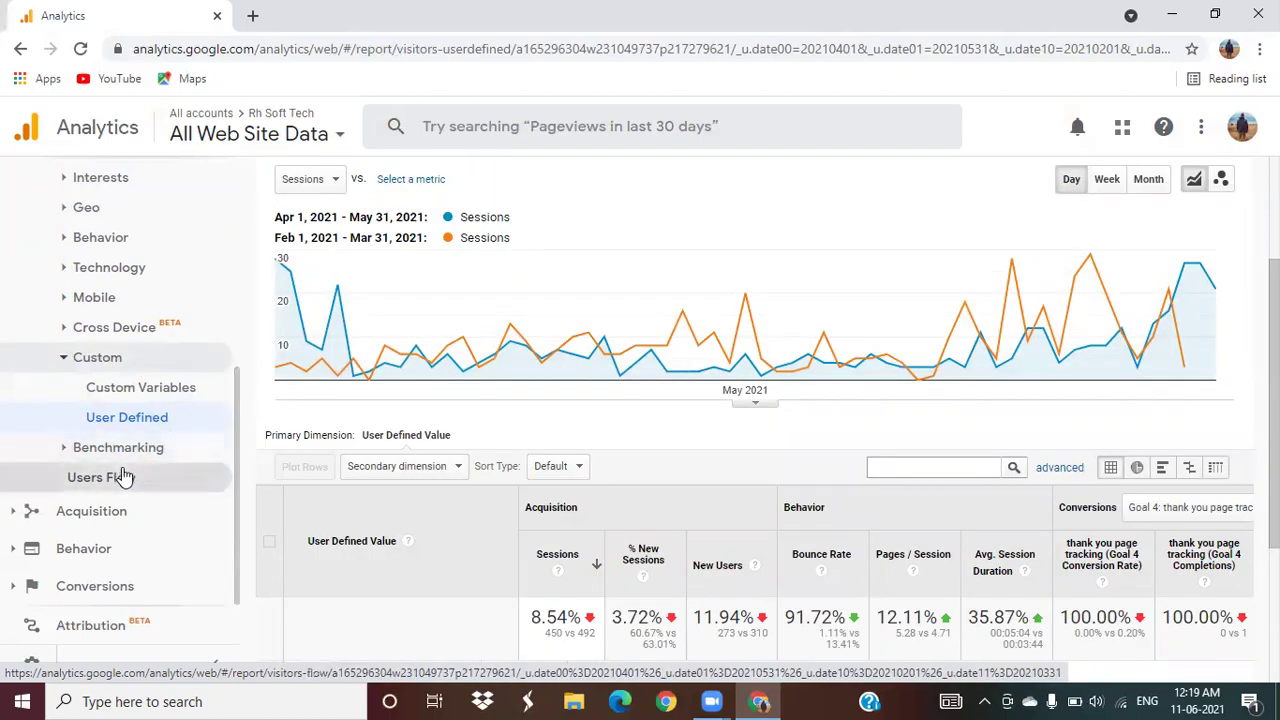
pyautogui.moveTo(240, 482); pyautogui.dragTo(236, 277)
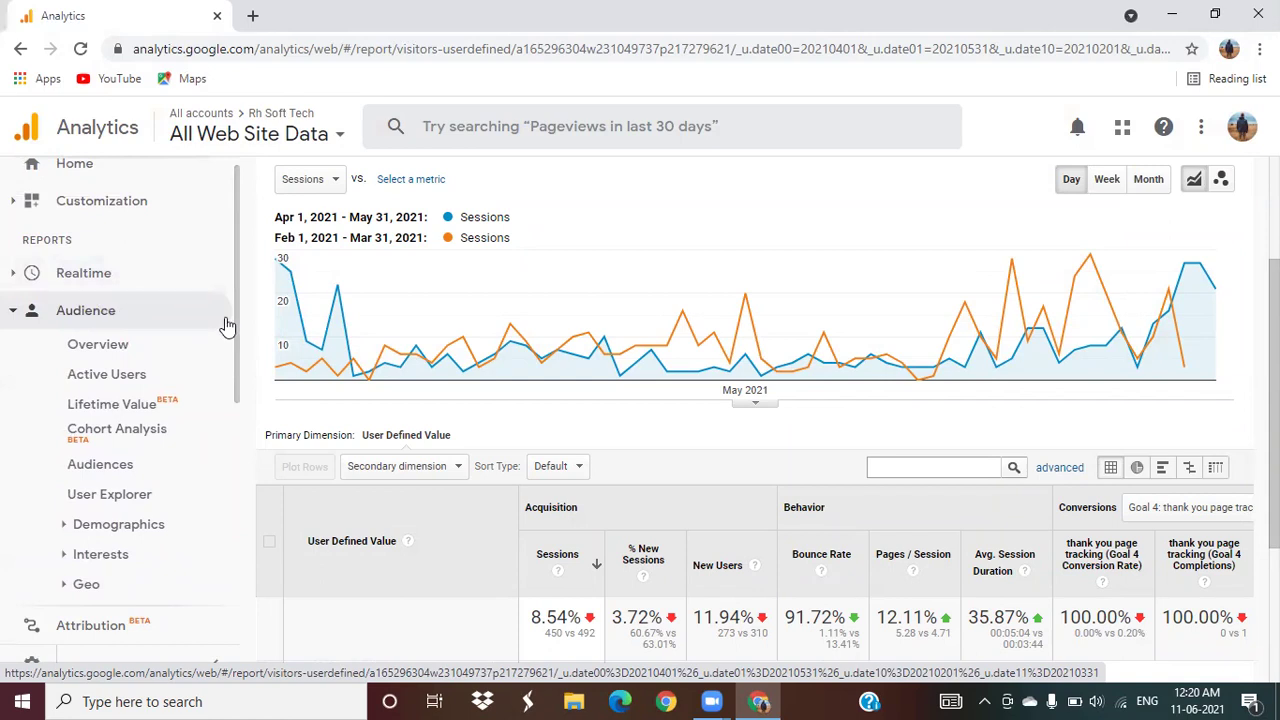
pyautogui.moveTo(238, 341); pyautogui.dragTo(236, 555)
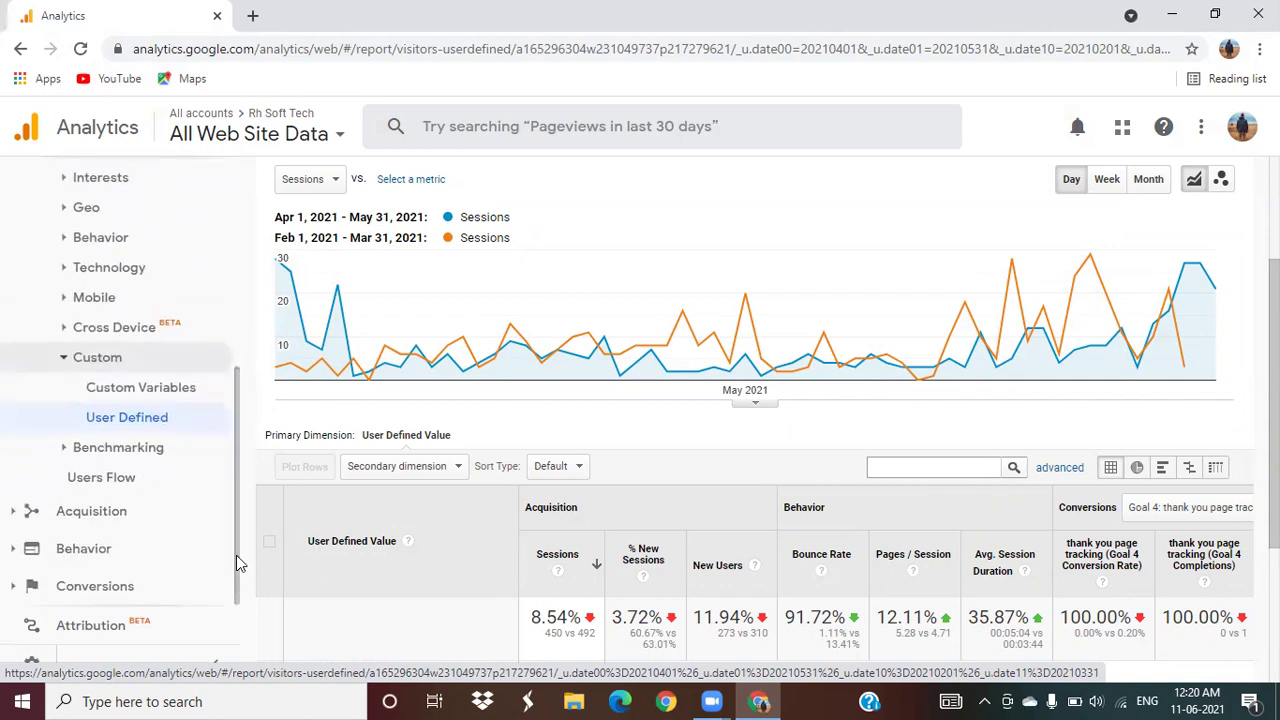